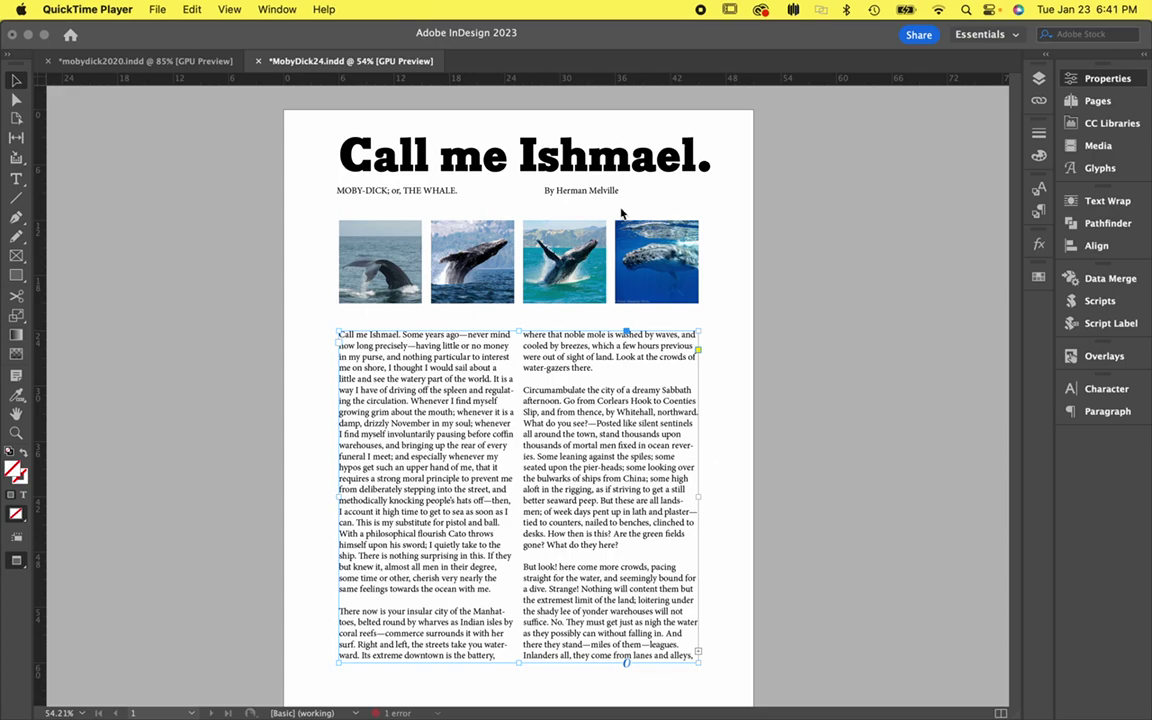
- Select the 'Call me Ishmael.' headline frame to confirm its Bodoni Egyptian Pro Black 60 pt font
left_click(543, 170)
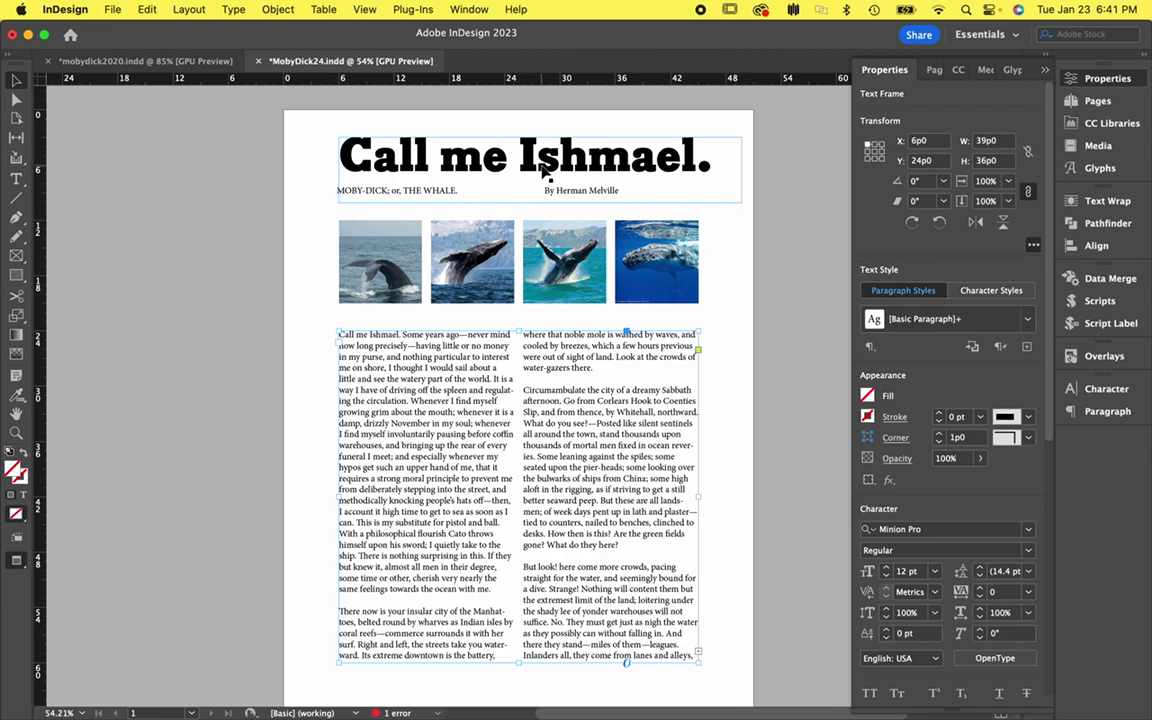
left_click(530, 163)
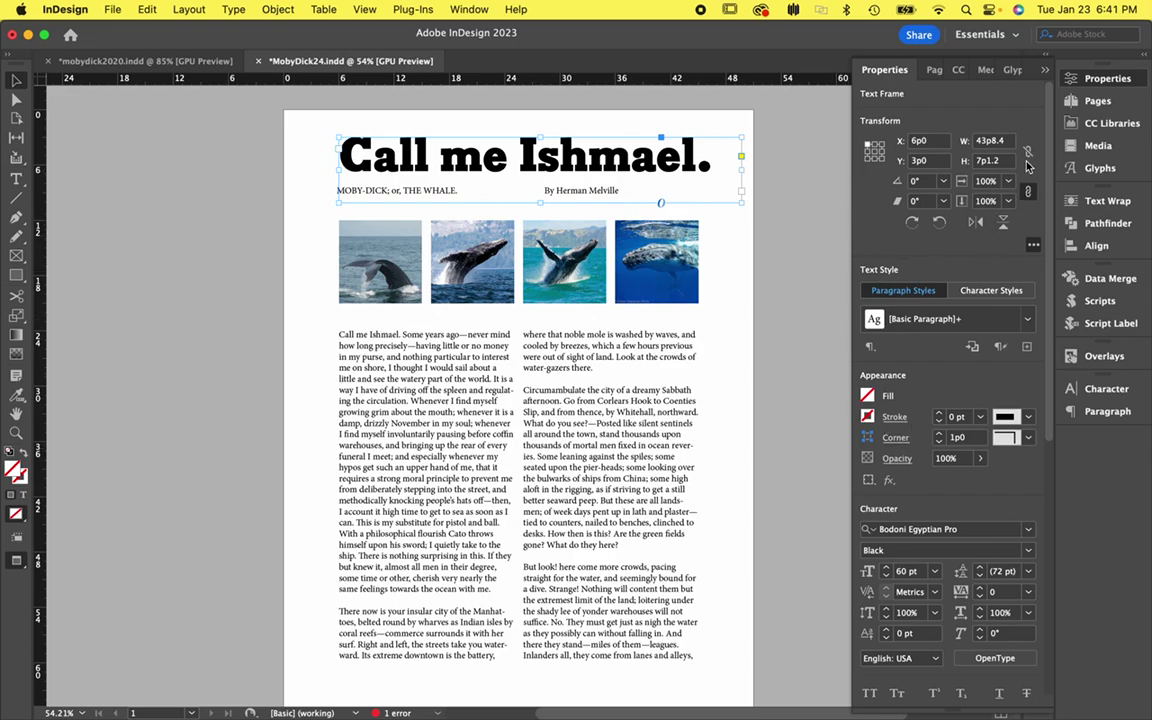
- Set the headline frame's fill to [Paper] in the Swatches panel after briefly trying cyan
left_click(1043, 75)
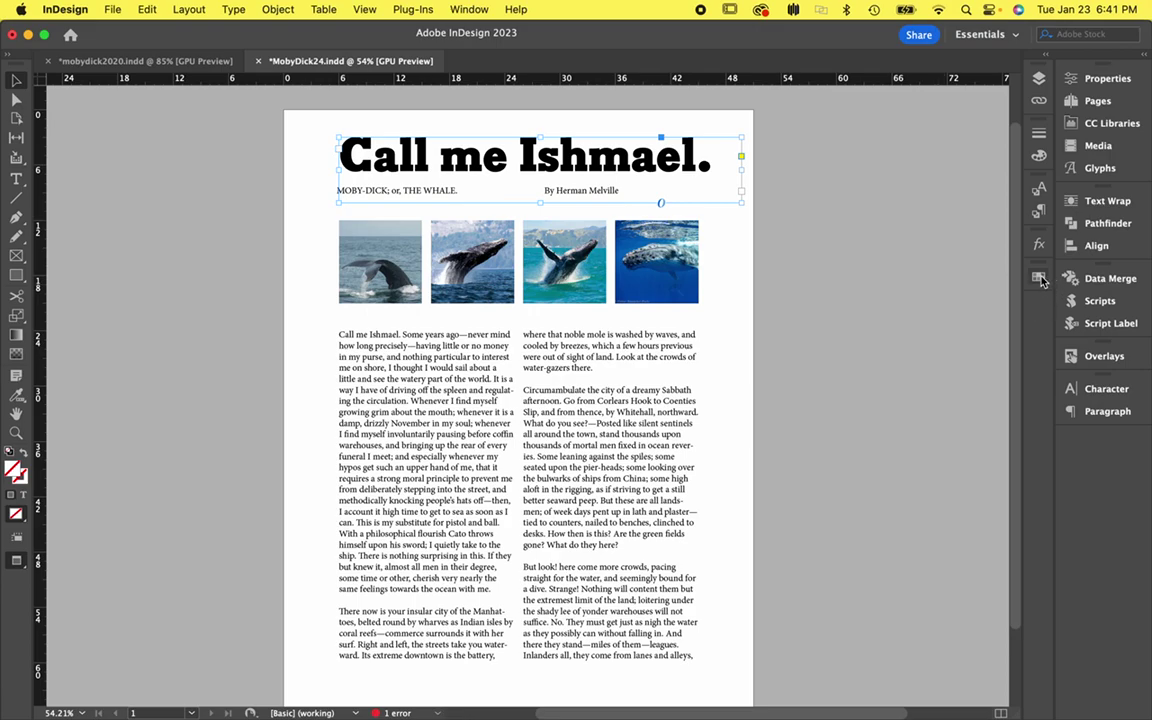
left_click(1039, 159)
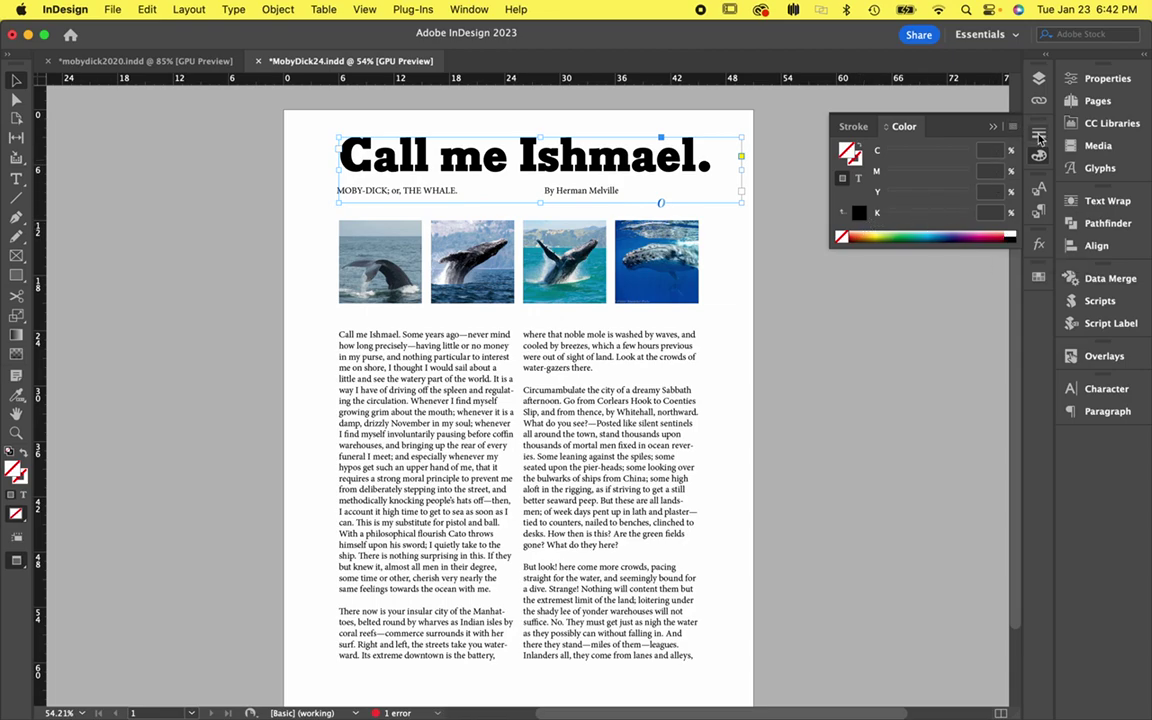
left_click(1039, 159)
left_click(1039, 278)
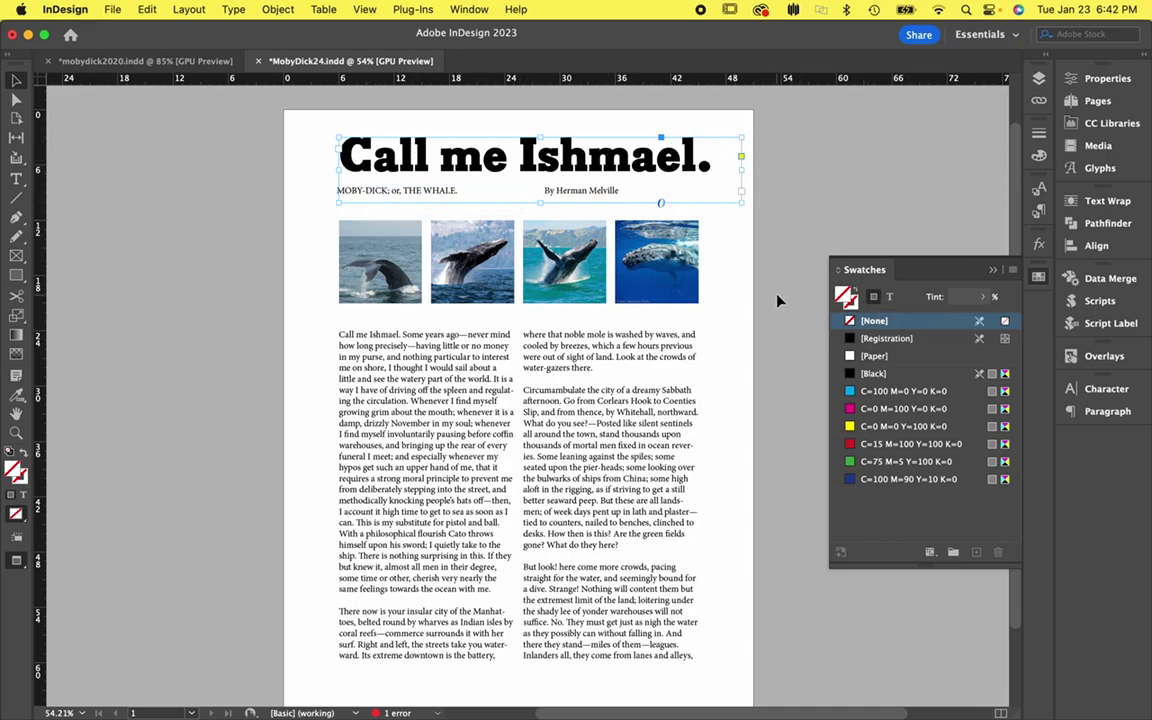
left_click(851, 393)
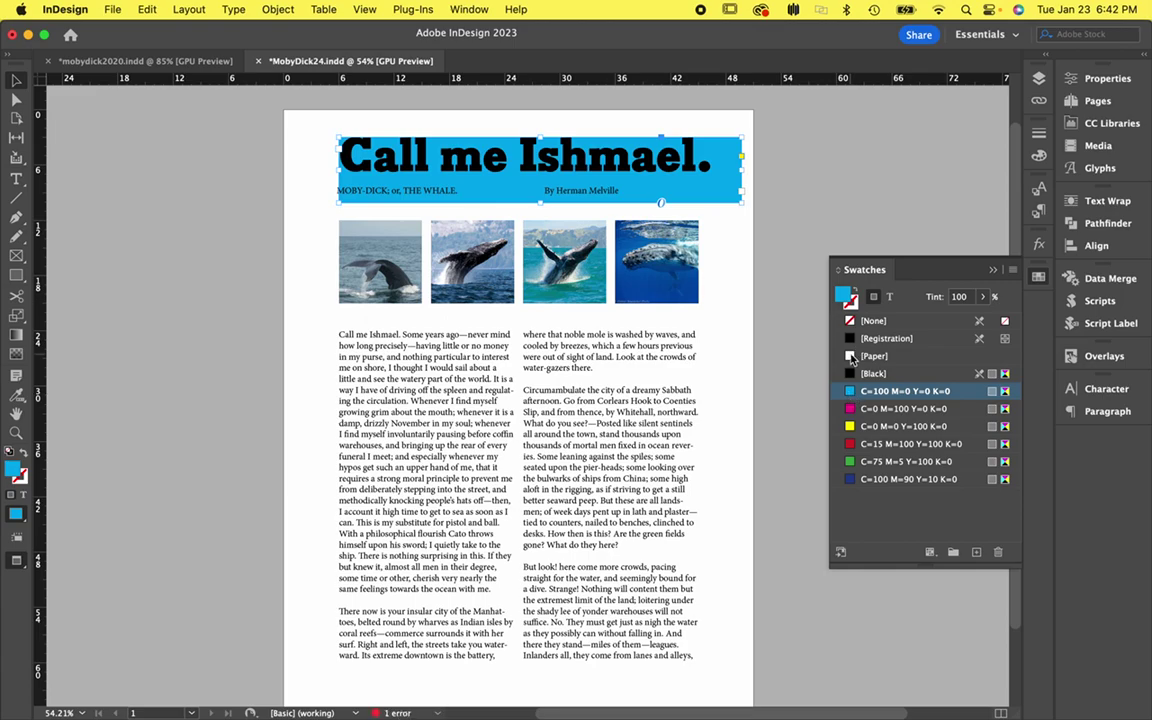
left_click(870, 356)
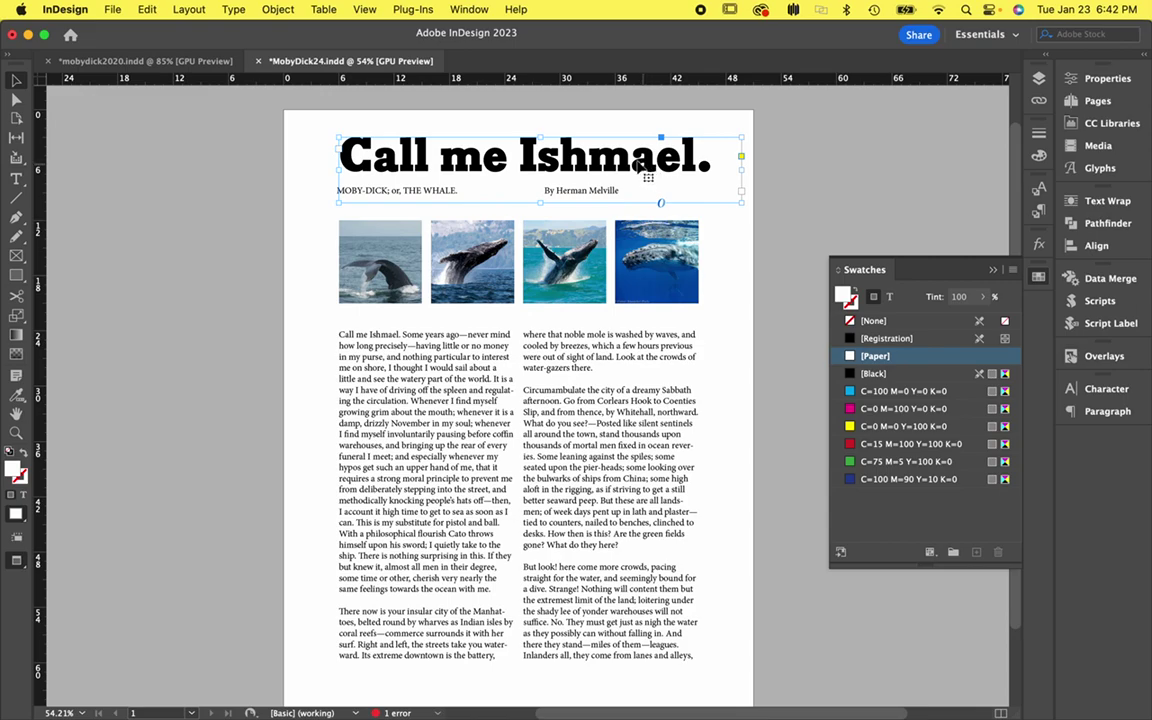
- Color the headline text with the C=100 M=0 Y=0 K=0 swatch
left_click(891, 300)
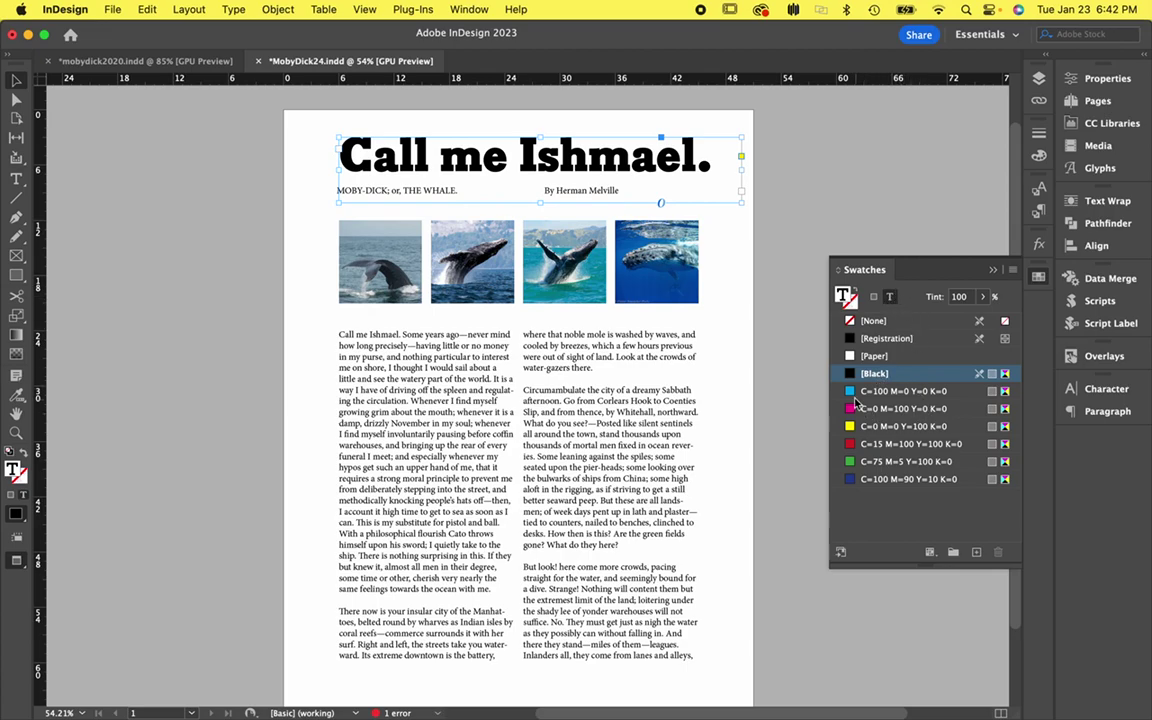
left_click(877, 391)
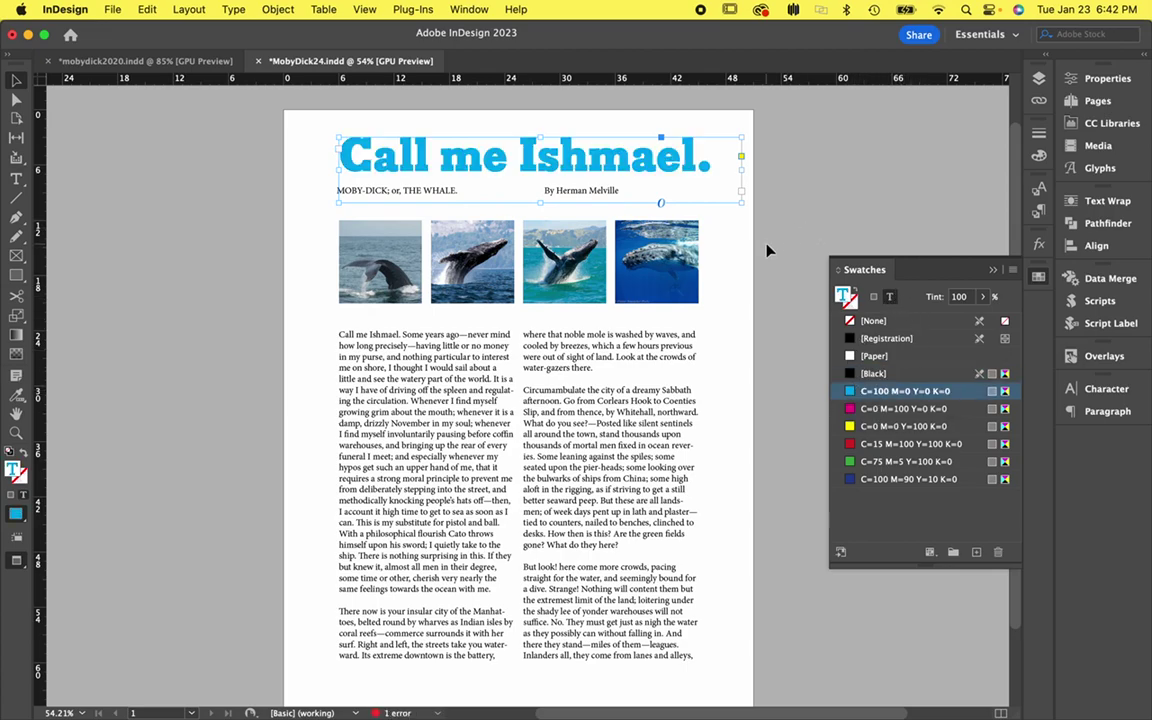
left_click(765, 252)
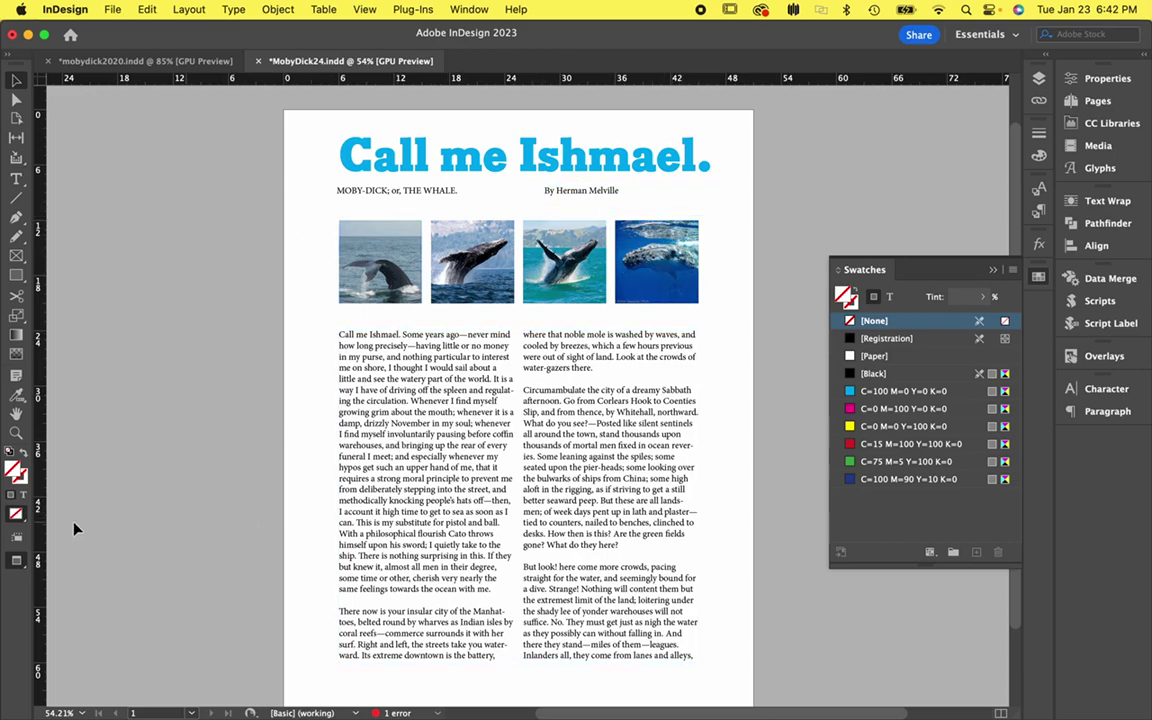
- Switch to Normal screen mode and shorten the headline frame to 5p4.2 high
left_click(16, 560)
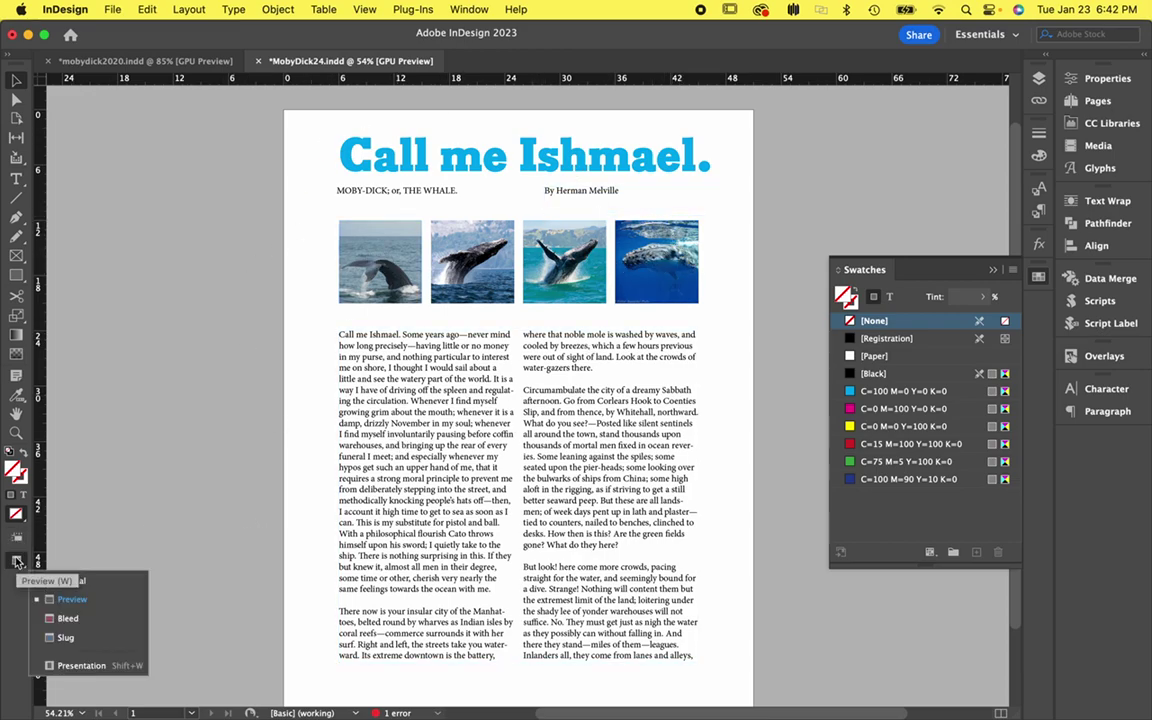
left_click(70, 579)
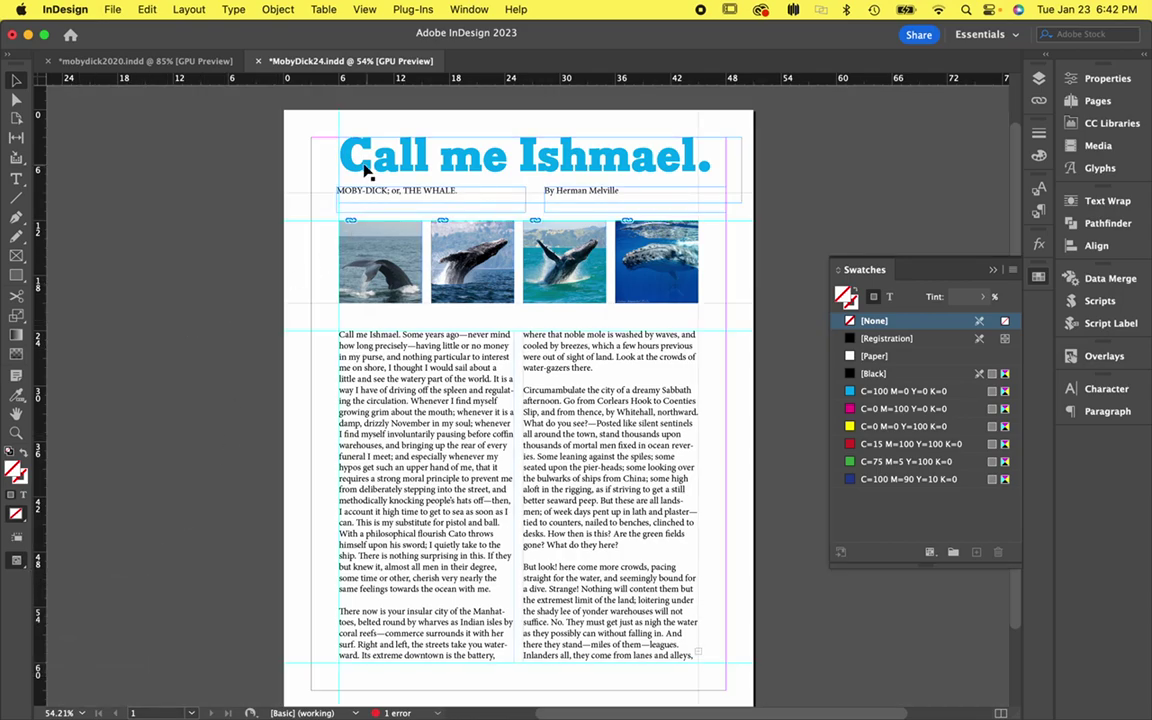
left_click(660, 175)
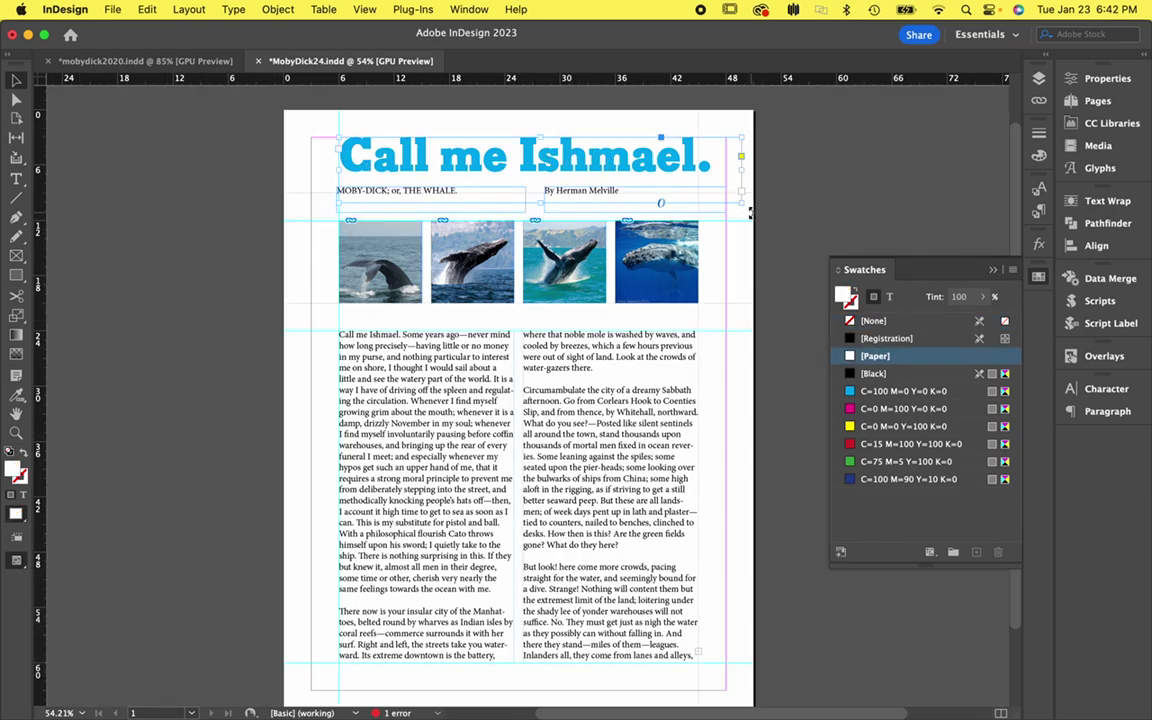
left_click_drag(744, 205, 740, 183)
left_click(453, 215)
- Color the subtitle and byline text with the C=100 M=90 Y=10 K=0 dark blue swatch
left_click(453, 214)
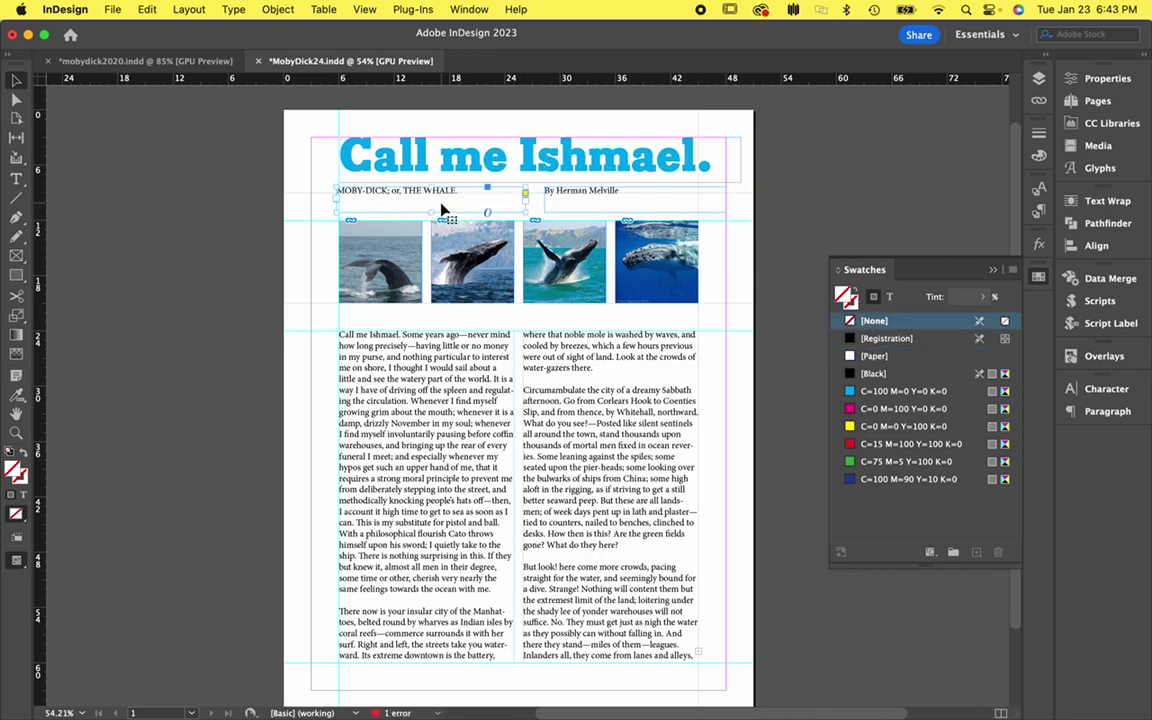
left_click(610, 205, "shift")
left_click(889, 296)
left_click(857, 480)
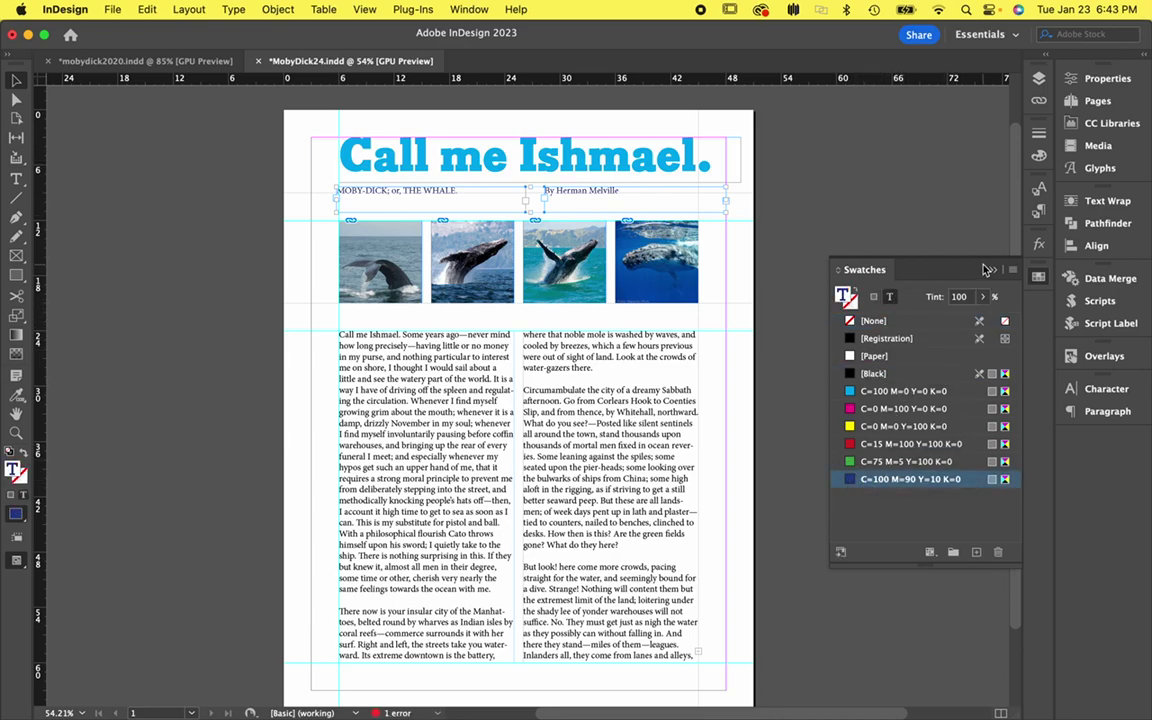
left_click(994, 273)
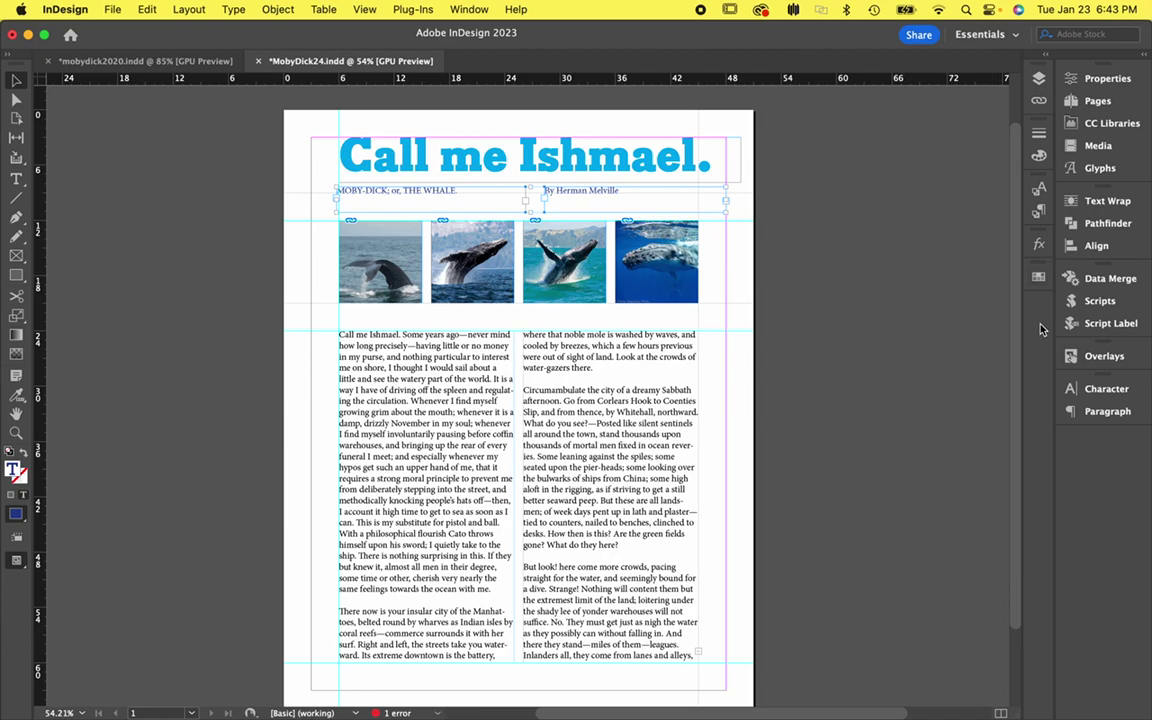
- In the Character panel, set the subtitle and byline font to Helvetica Neue LT Std 53 Extended
left_click(1092, 389)
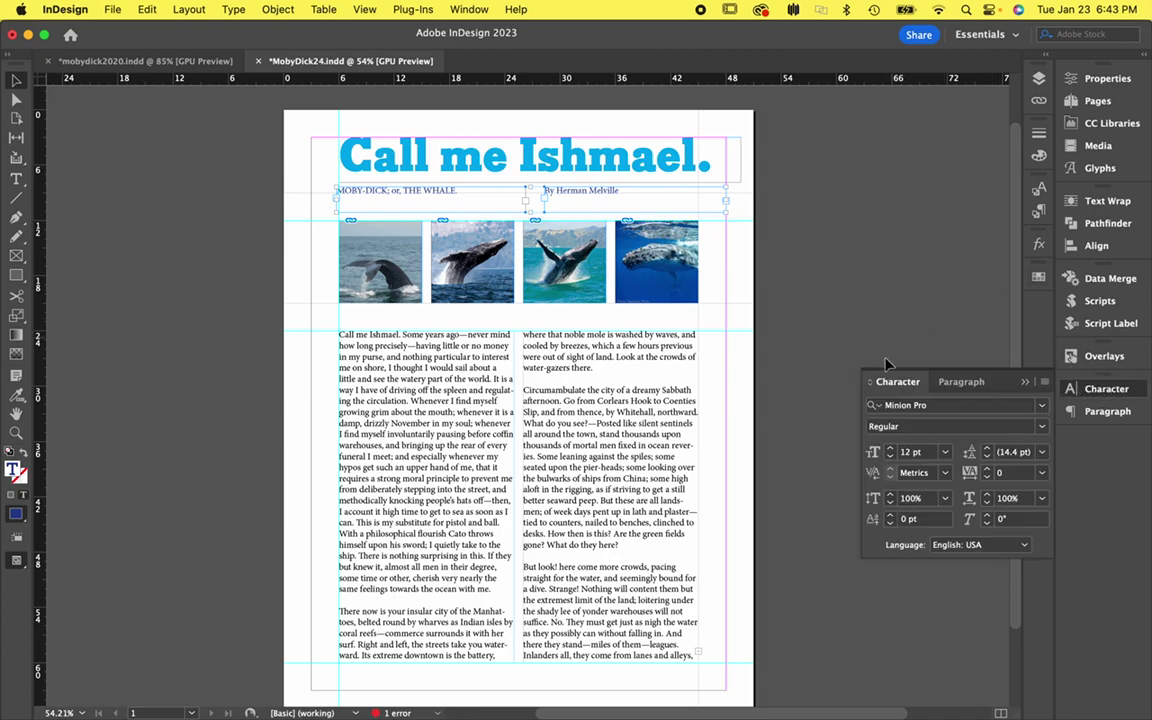
left_click(980, 404)
type("helv")
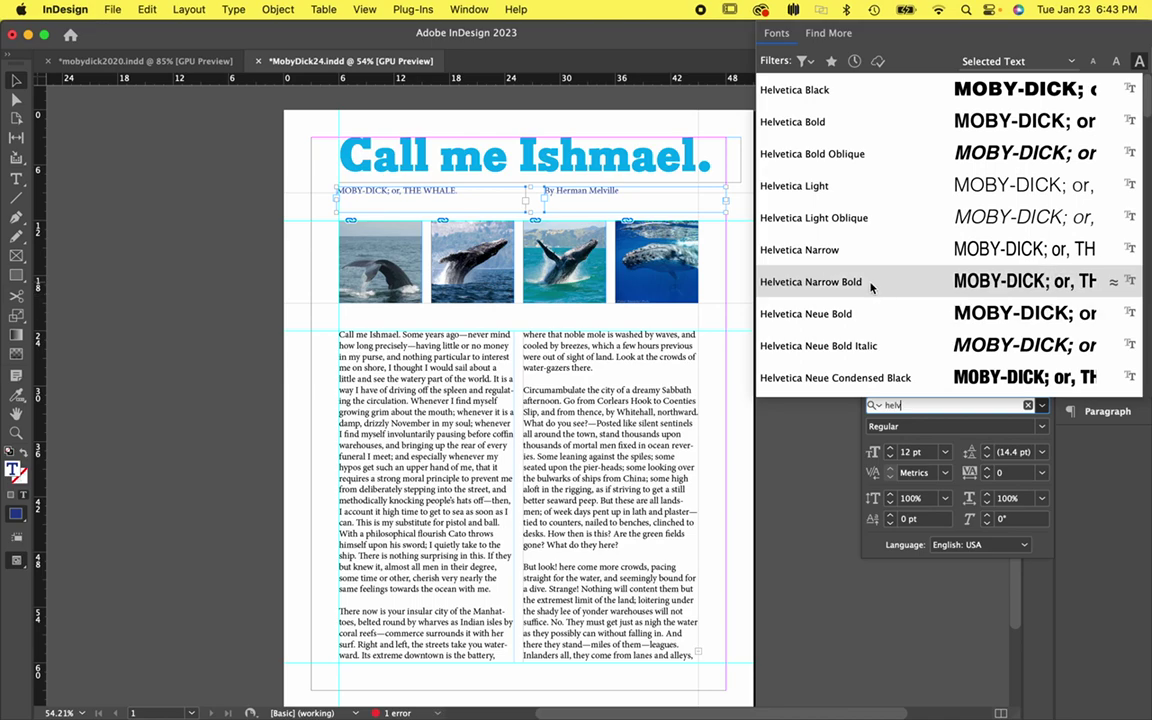
scroll(886, 322, "down", 7)
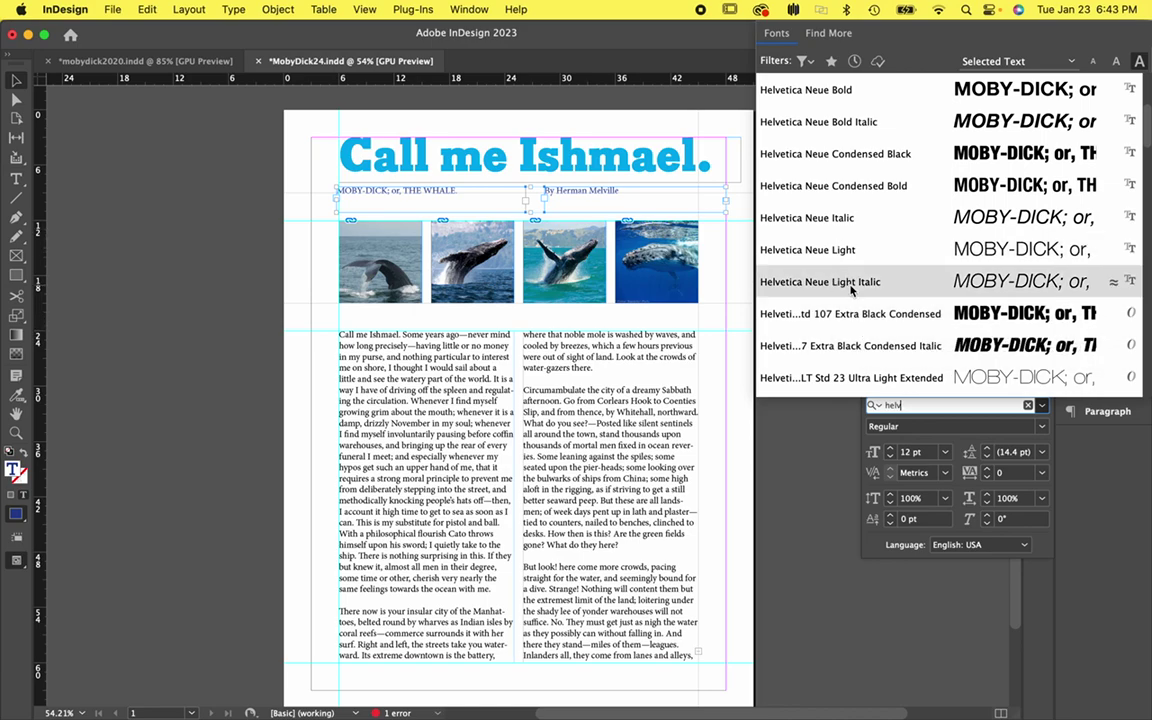
scroll(851, 289, "down", 1)
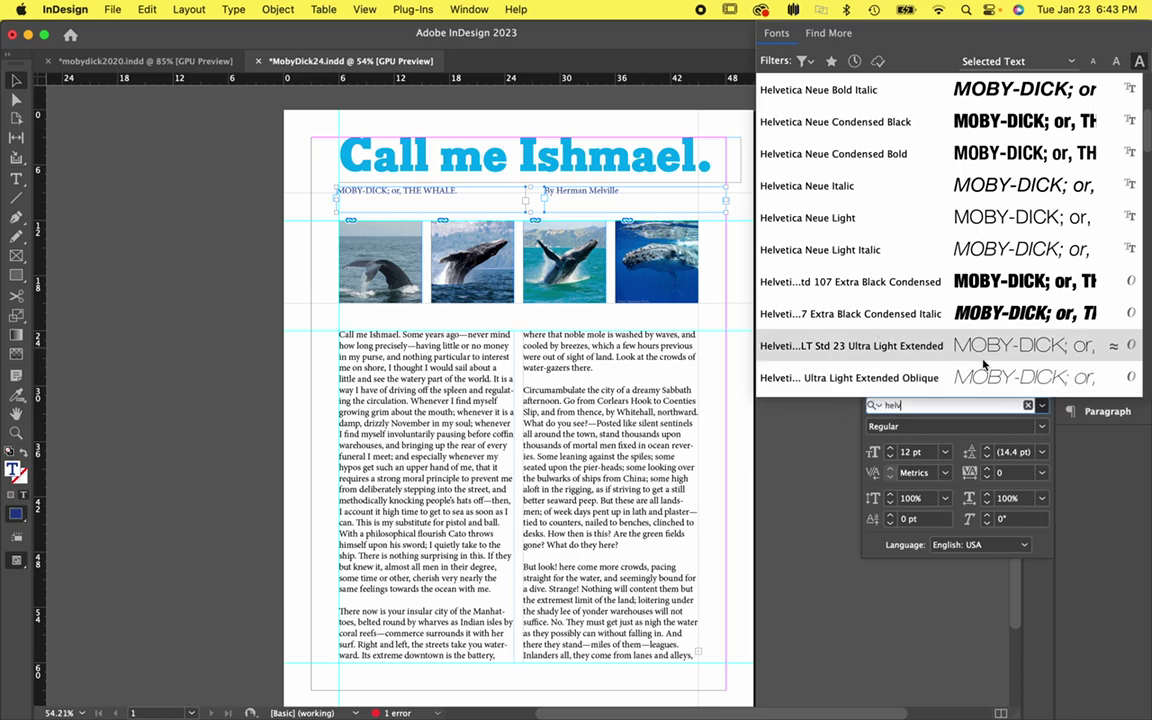
left_click(848, 346)
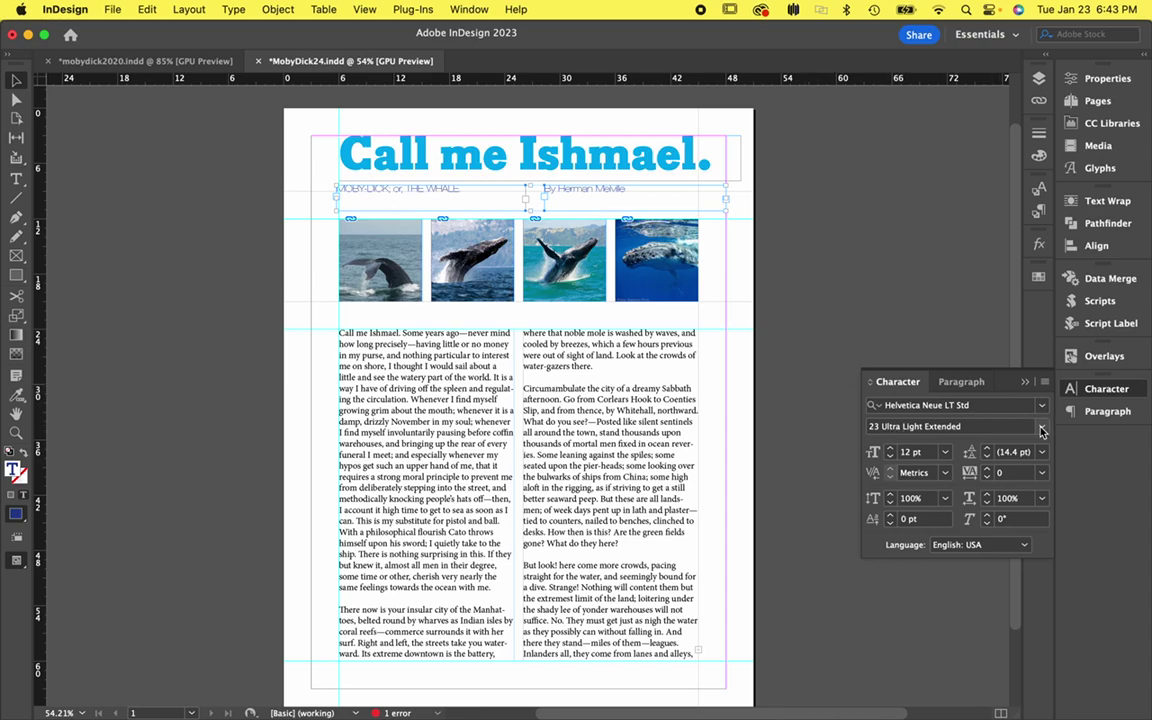
left_click(1041, 426)
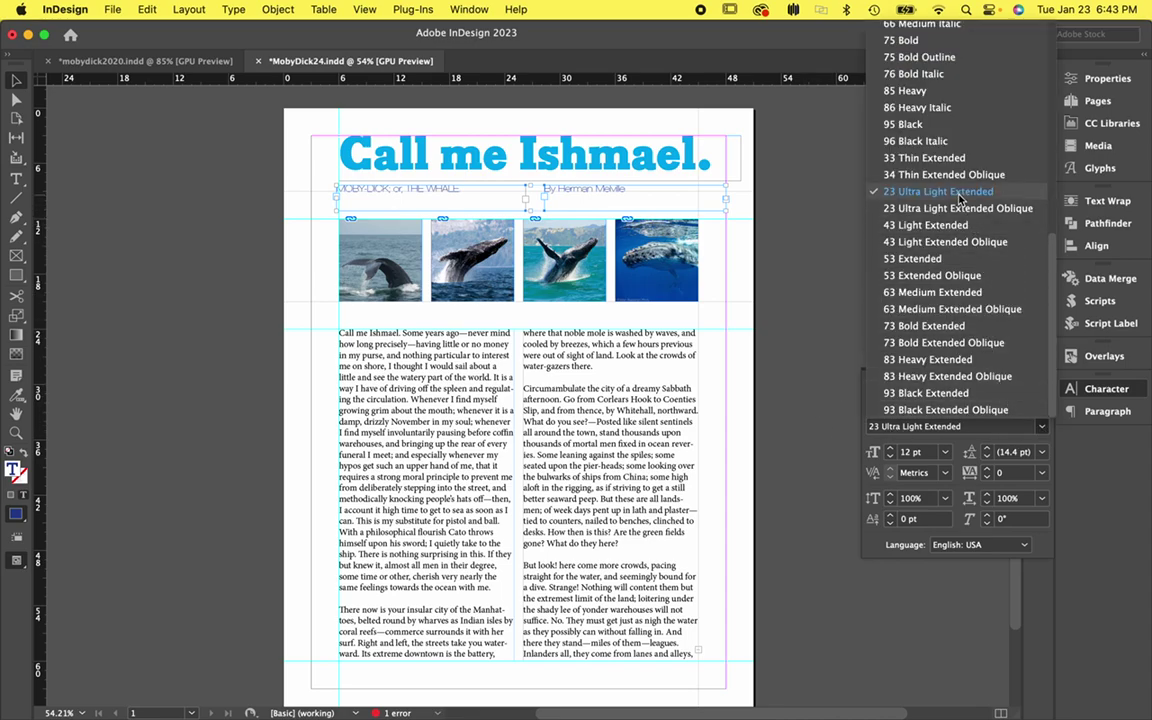
left_click(960, 258)
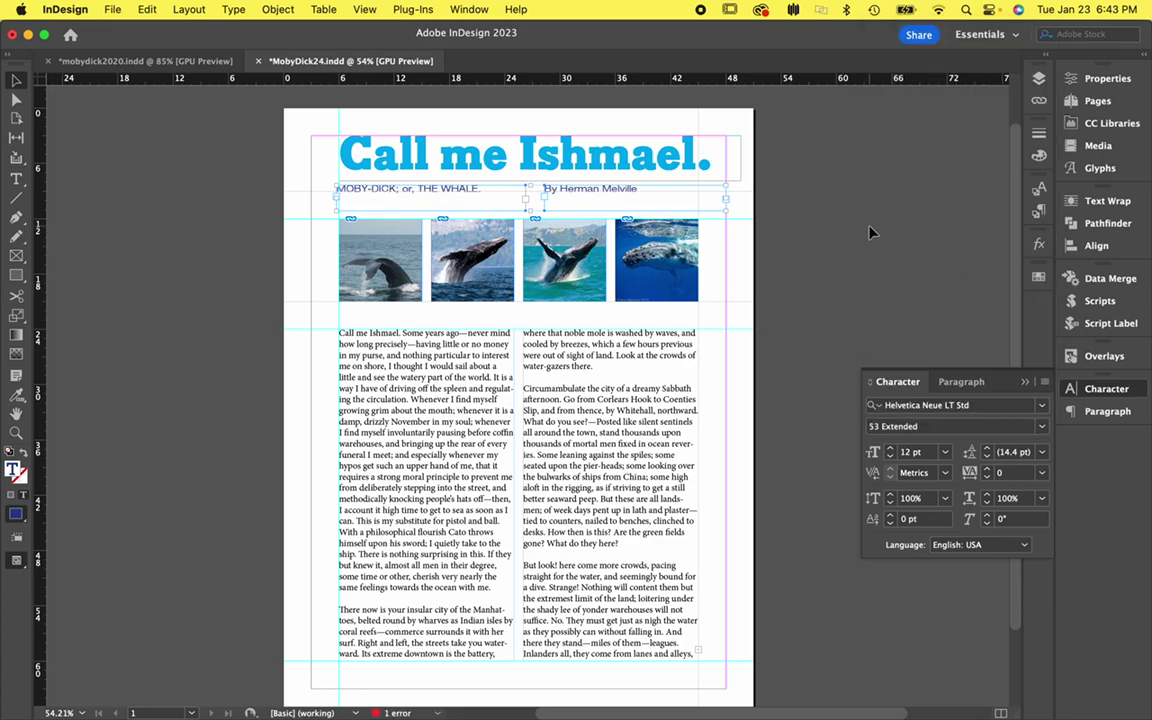
- Right-align the By Herman Melville byline and move its frame slightly left
left_click(855, 279)
left_click(610, 206)
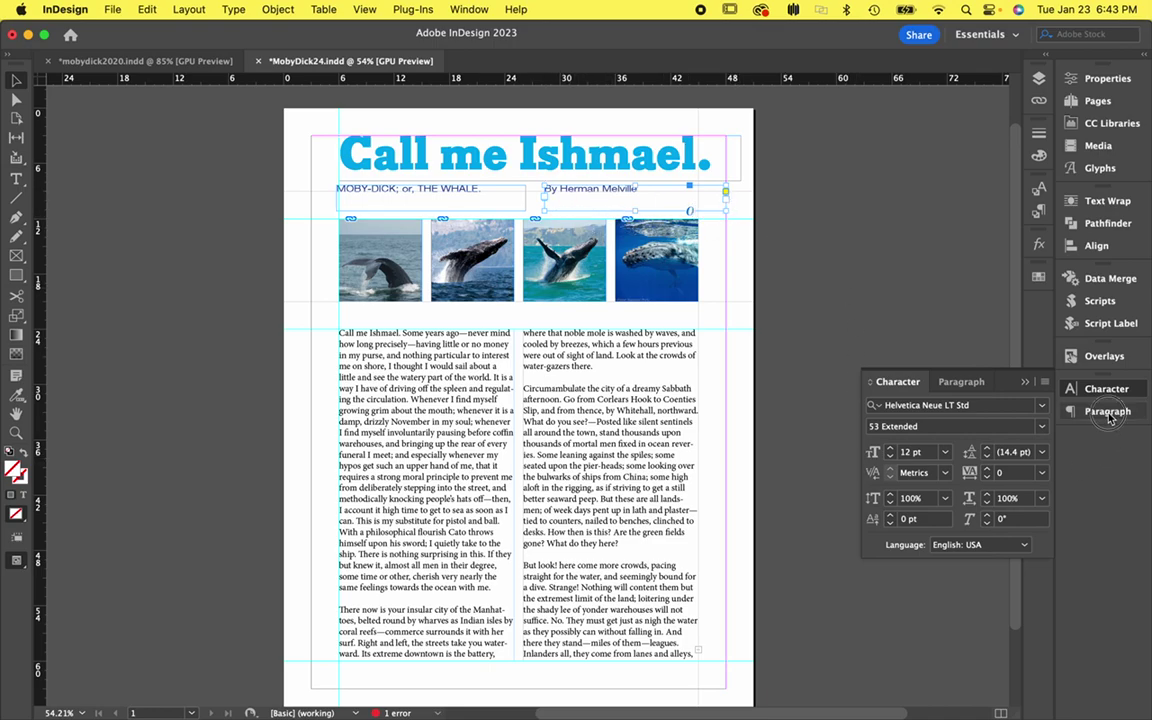
left_click(961, 381)
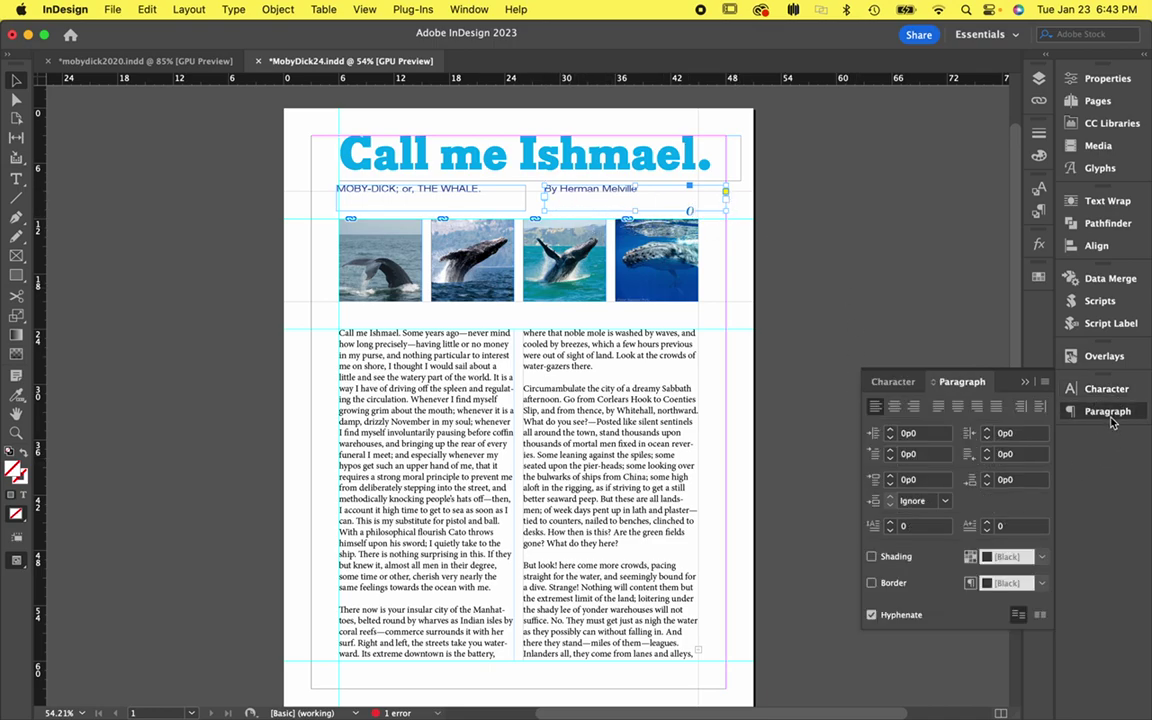
left_click(913, 407)
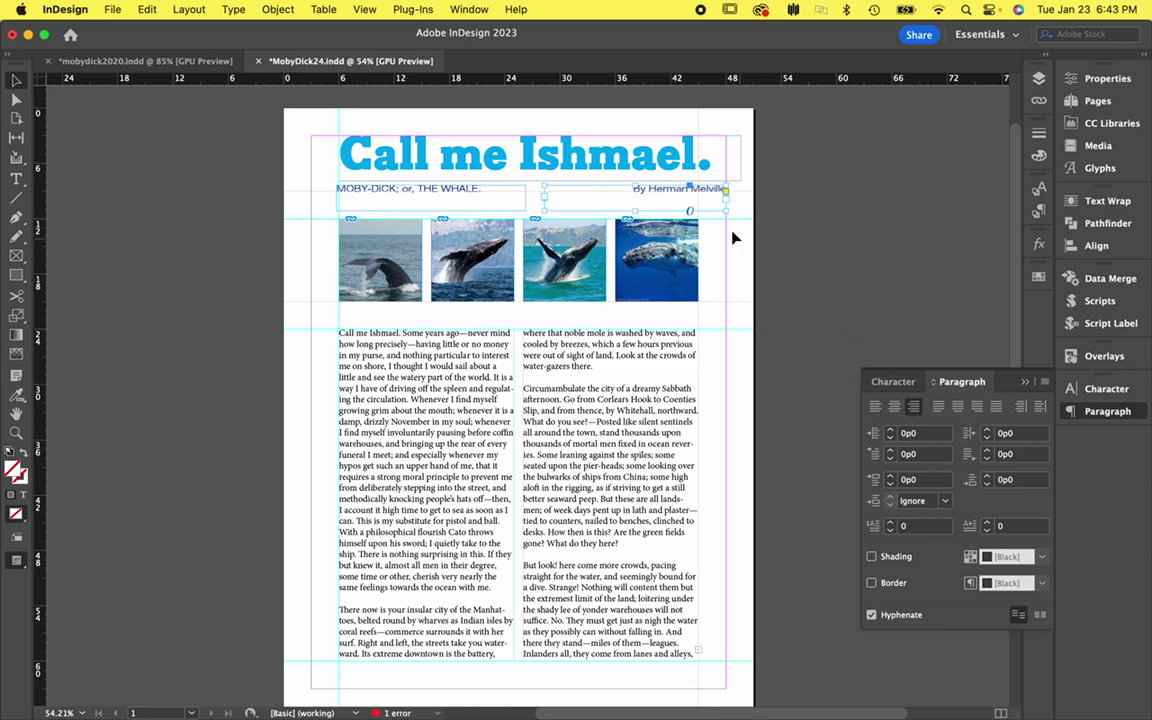
left_click(742, 253)
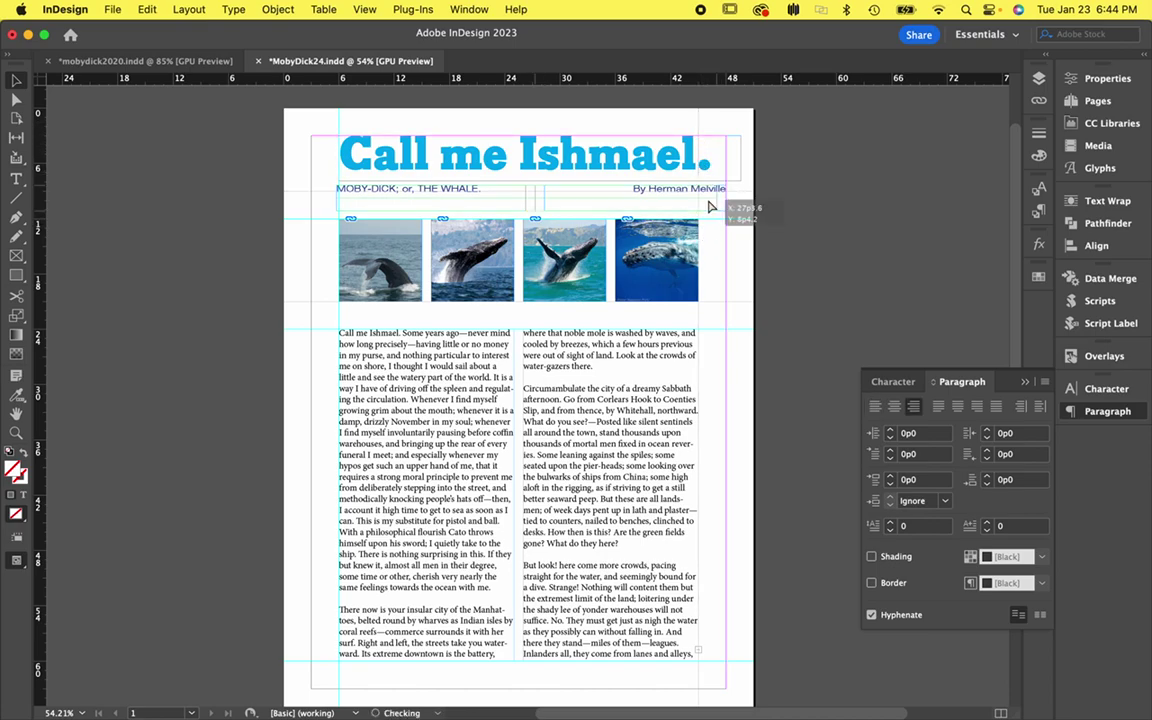
left_click(698, 205)
left_click_drag(698, 205, 669, 201)
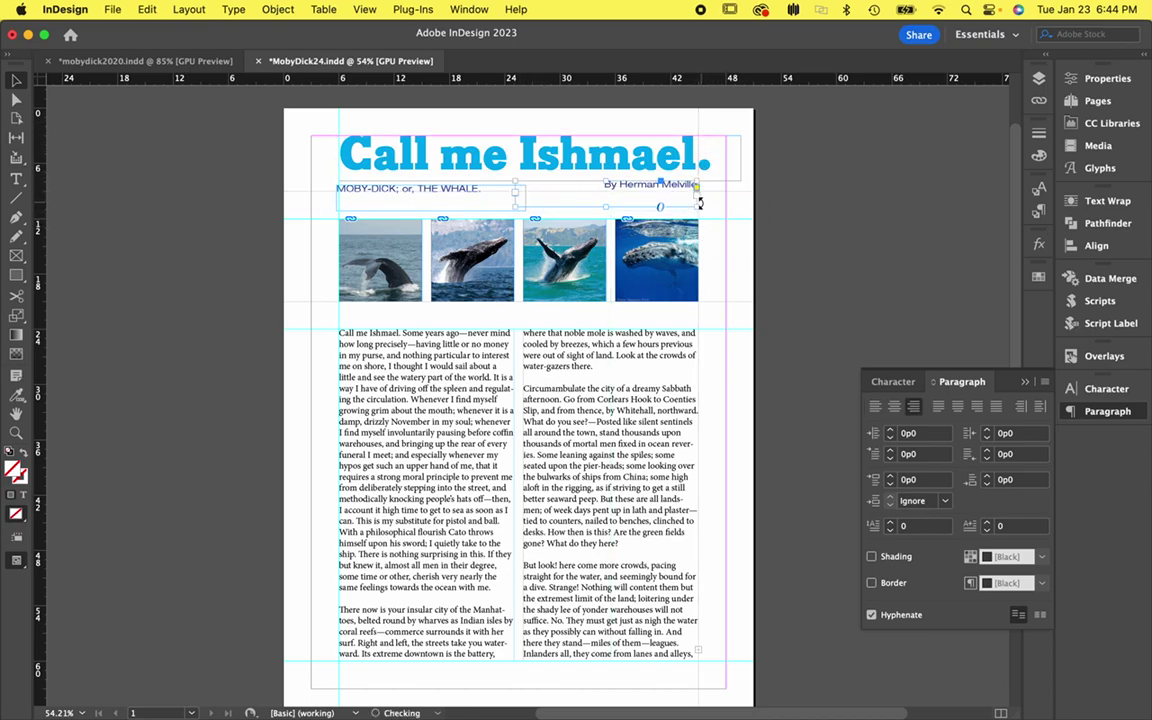
- Zoom in on the header and nudge the byline frame down and right to the margin
left_click(16, 432)
left_click_drag(595, 143, 783, 300)
left_click(16, 79)
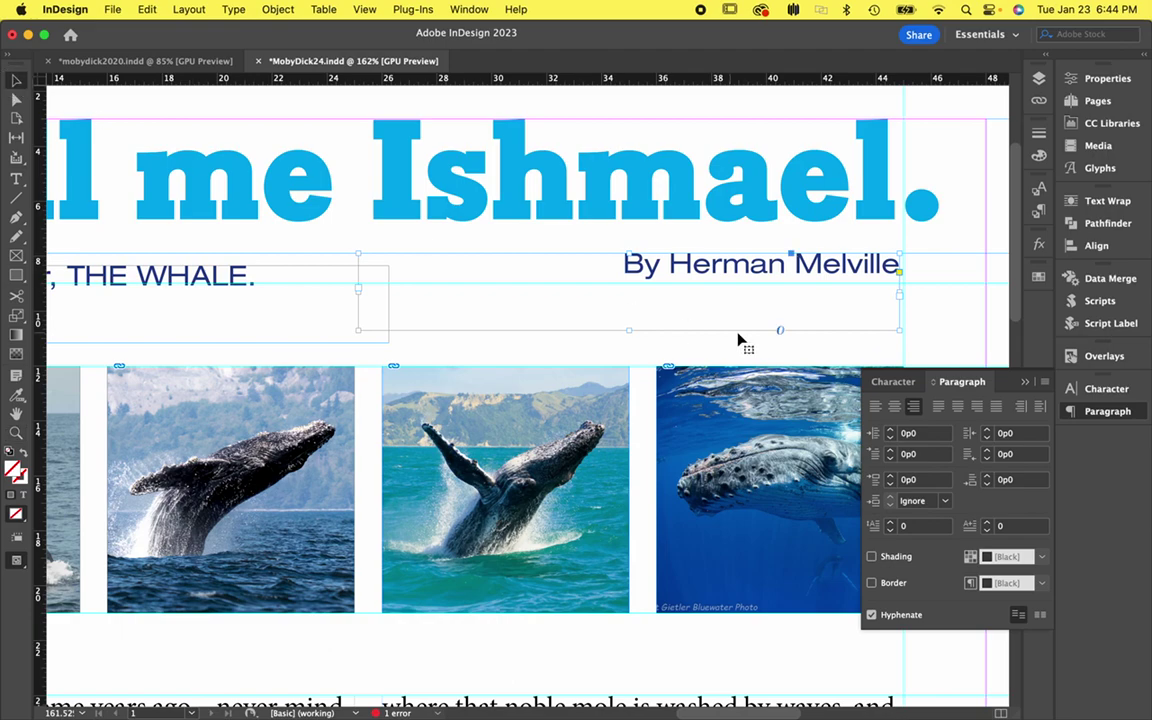
left_click_drag(725, 263, 725, 279)
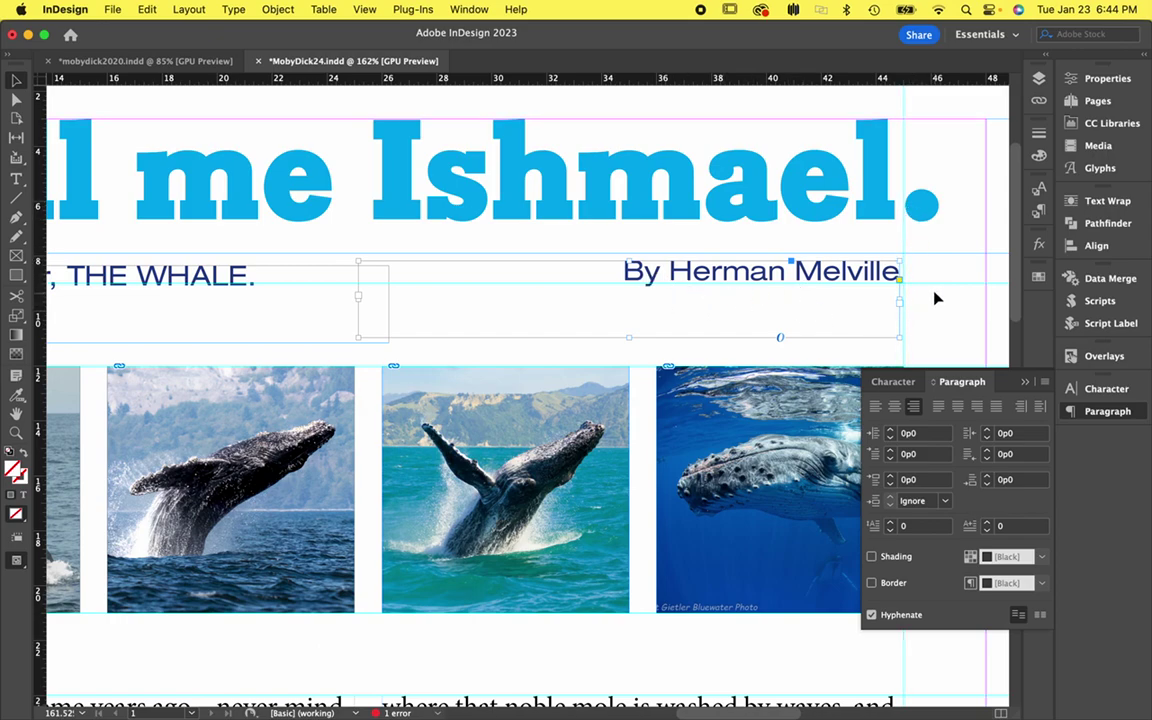
key("Down")
key("Down")
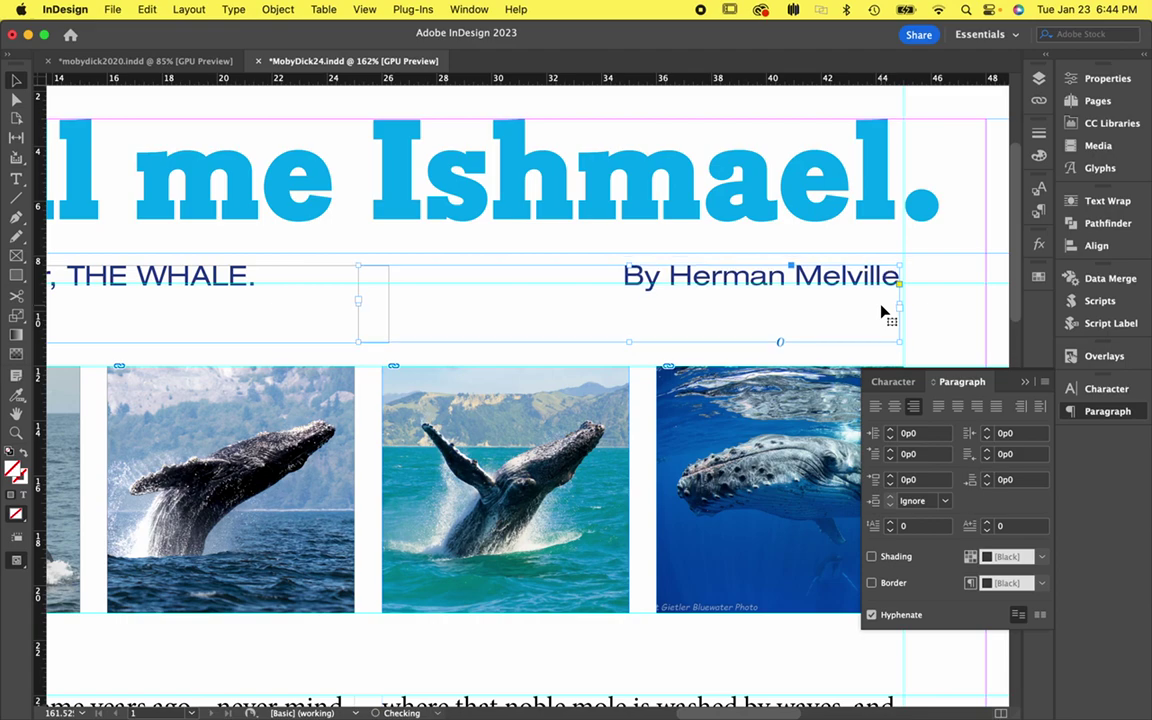
key("Up")
key("Right")
key("Right")
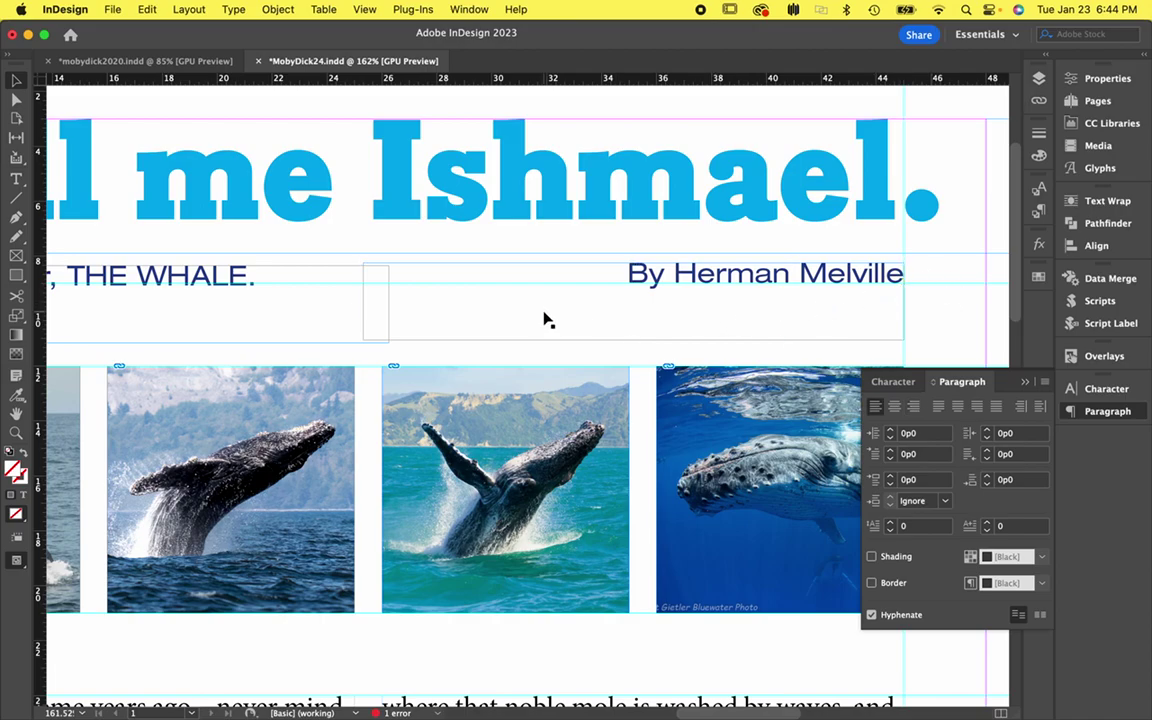
- Nudge the MOBY-DICK subtitle frame slightly right, then reselect the headline frame
scroll(545, 319, "left", 5)
left_click(442, 309)
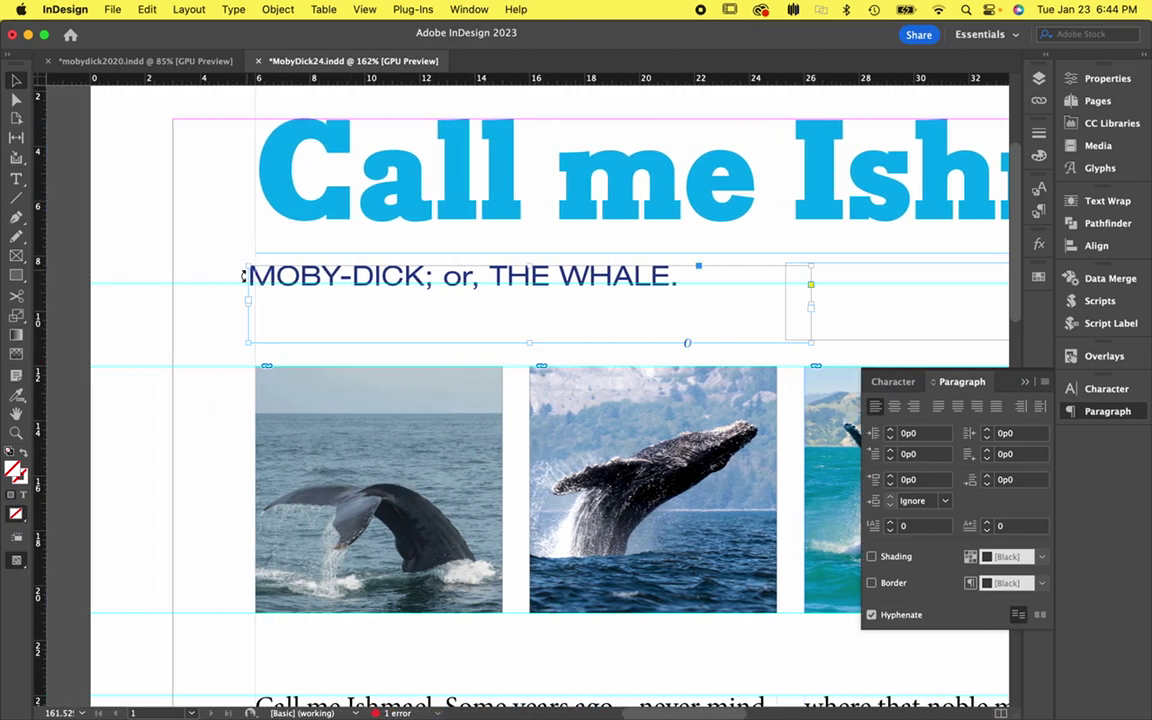
key("Right")
key("Right")
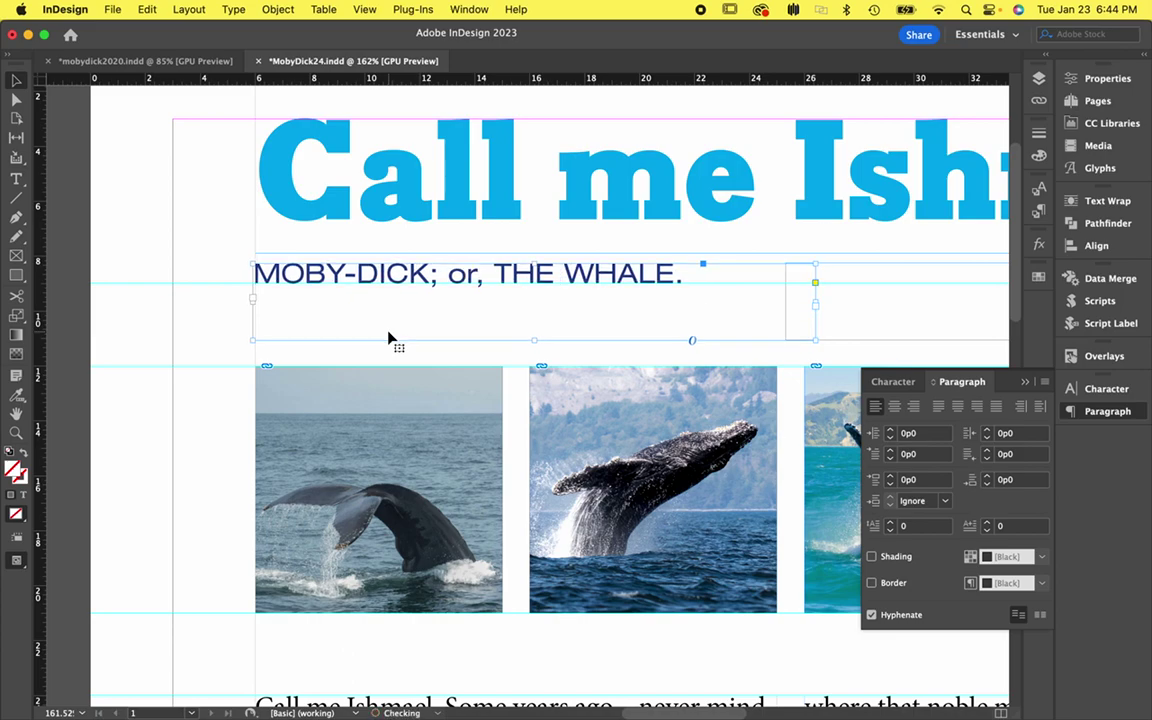
left_click(218, 367)
left_click(265, 166)
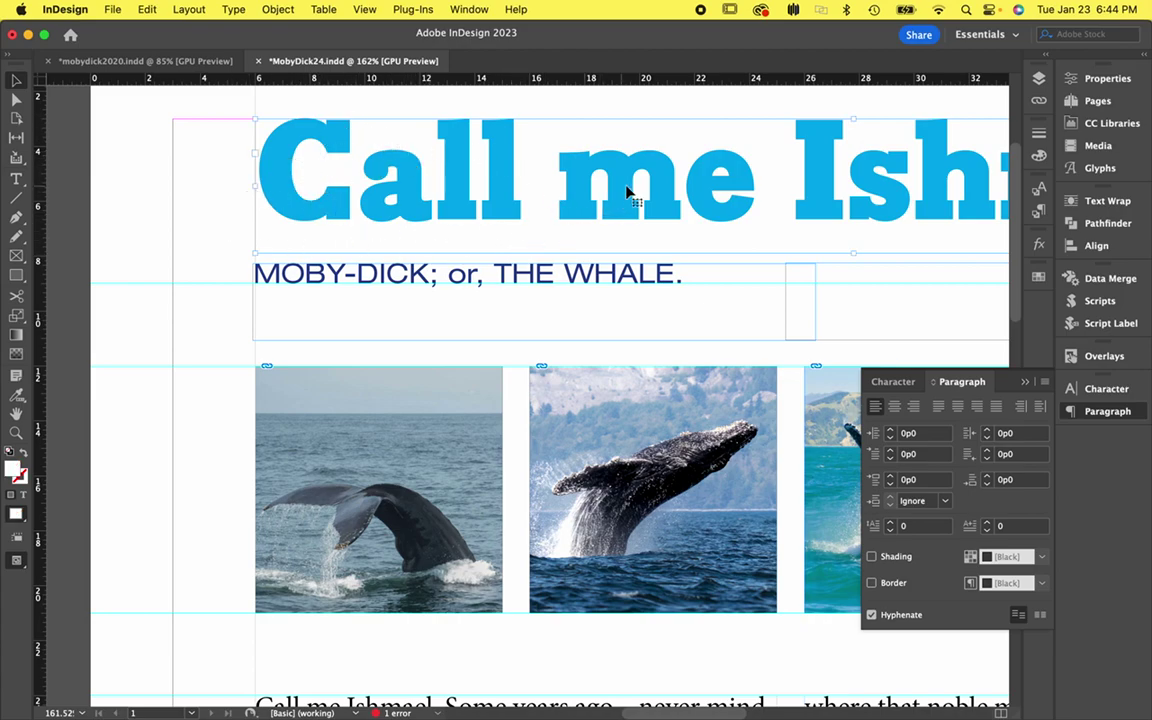
left_click(16, 178)
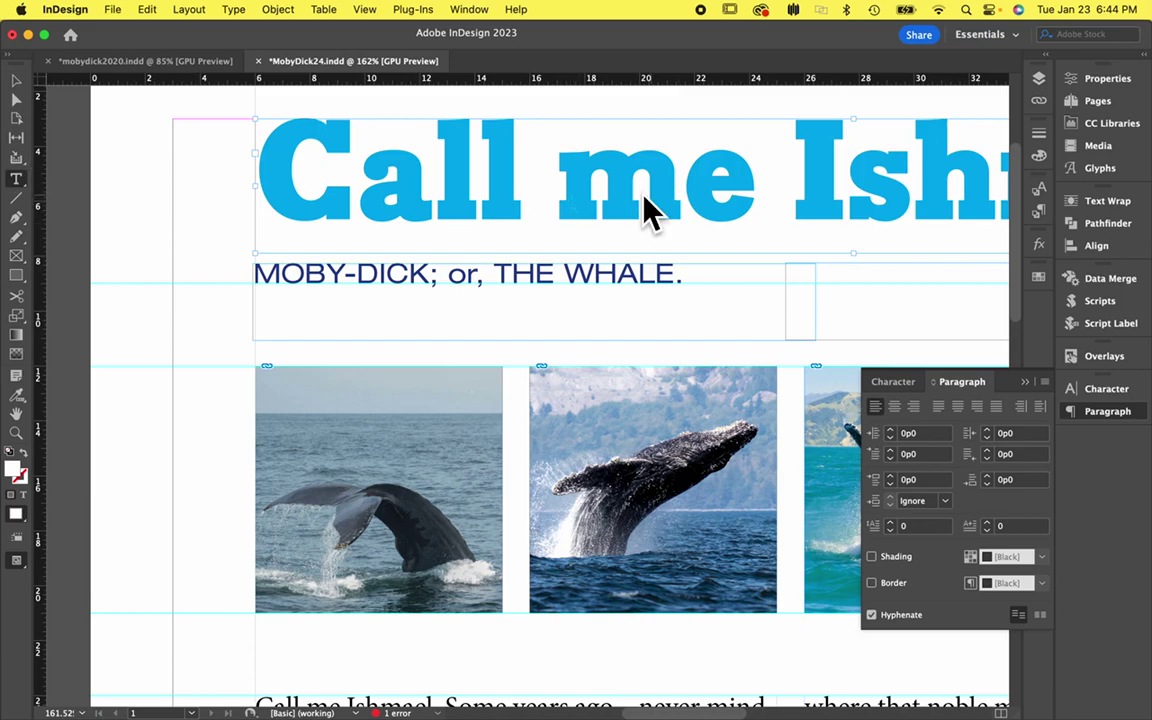
key("Escape")
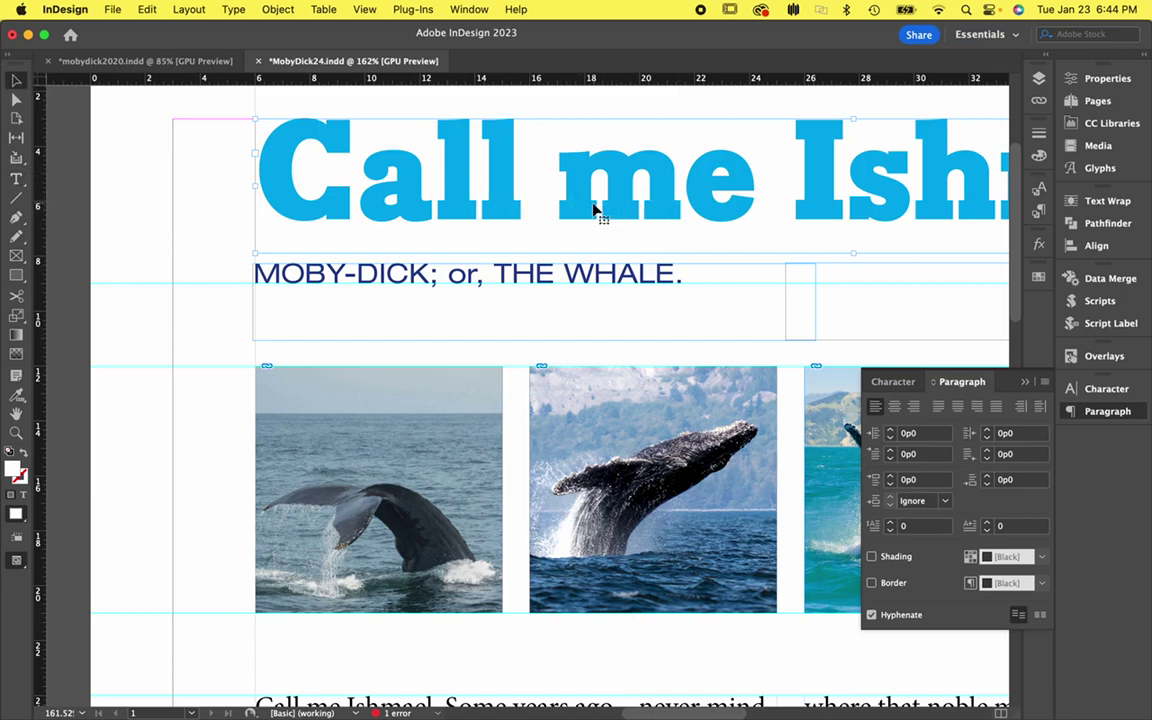
- Apply Type > Change Case > Title Case to make the headline read 'Call Me Ishmael.'
left_click(236, 10)
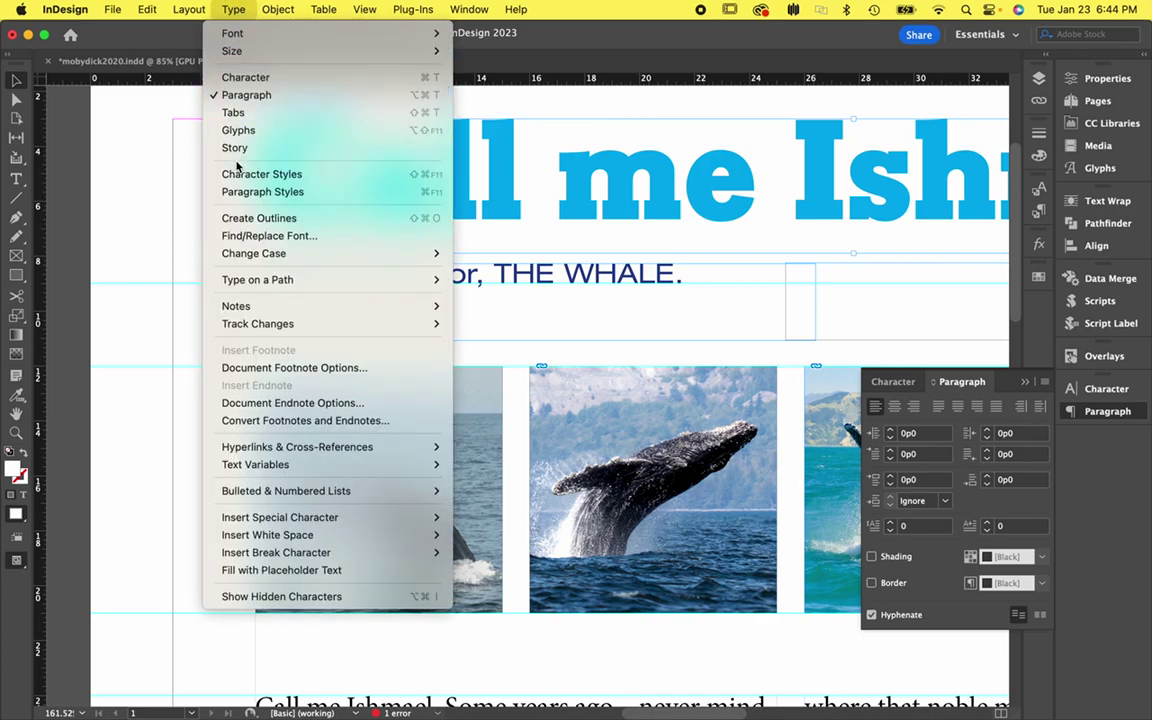
mouse_move(270, 253)
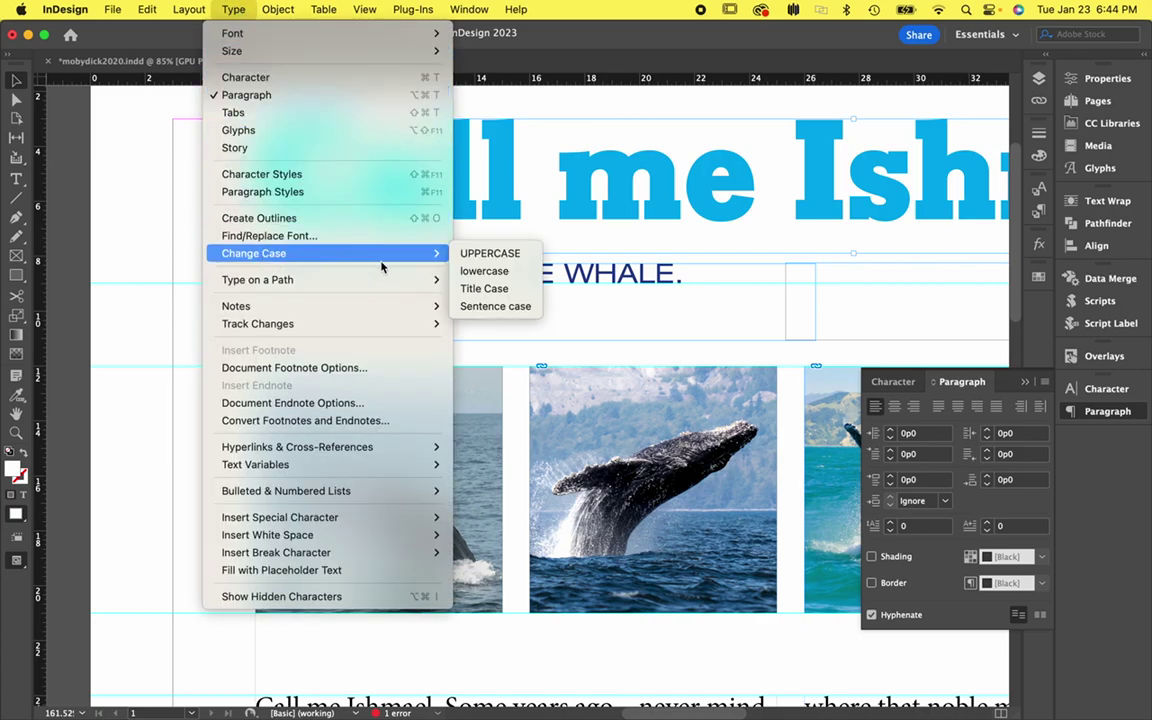
left_click(487, 289)
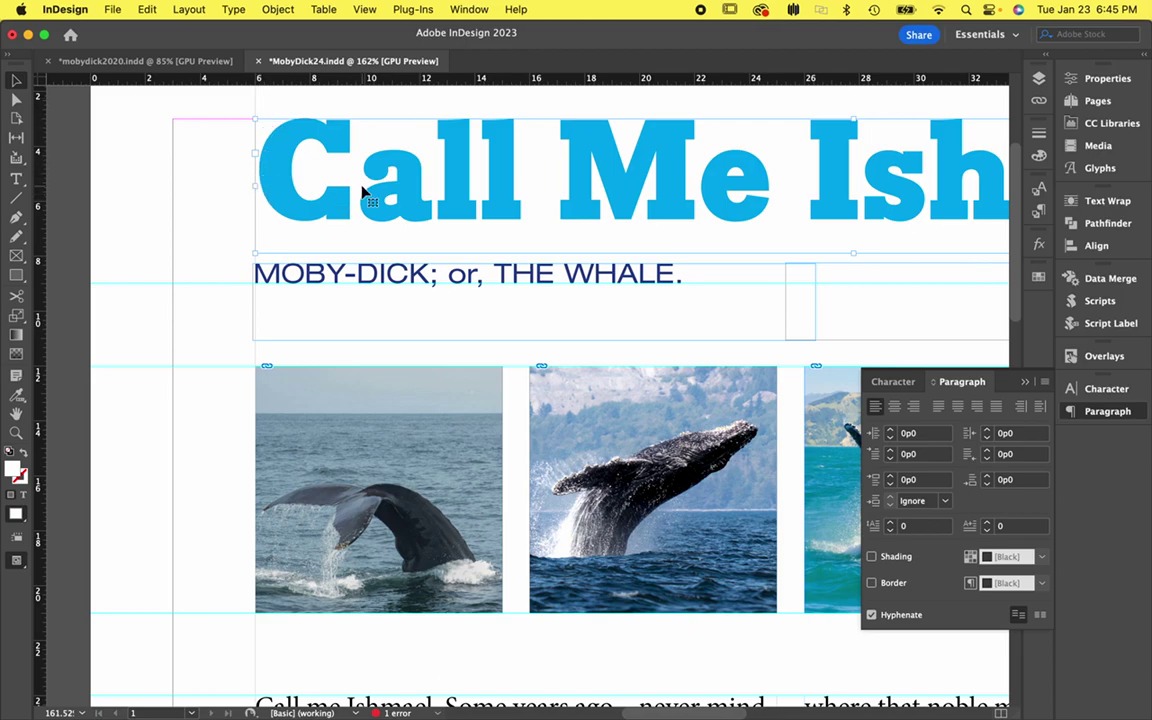
- Nudge the Call Me Ishmael headline frame one step left to line up with the subtitle
scroll(365, 193, "left", 2)
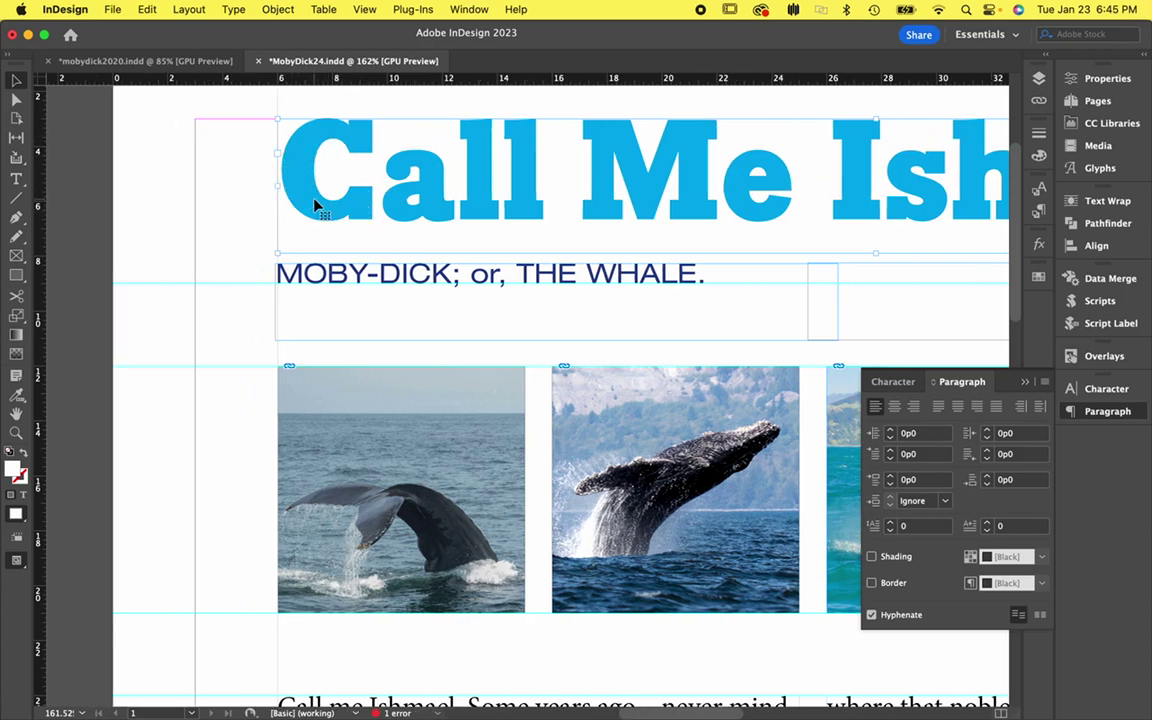
left_click(264, 180)
left_click(300, 188)
key("Left")
key("Left")
key("Left")
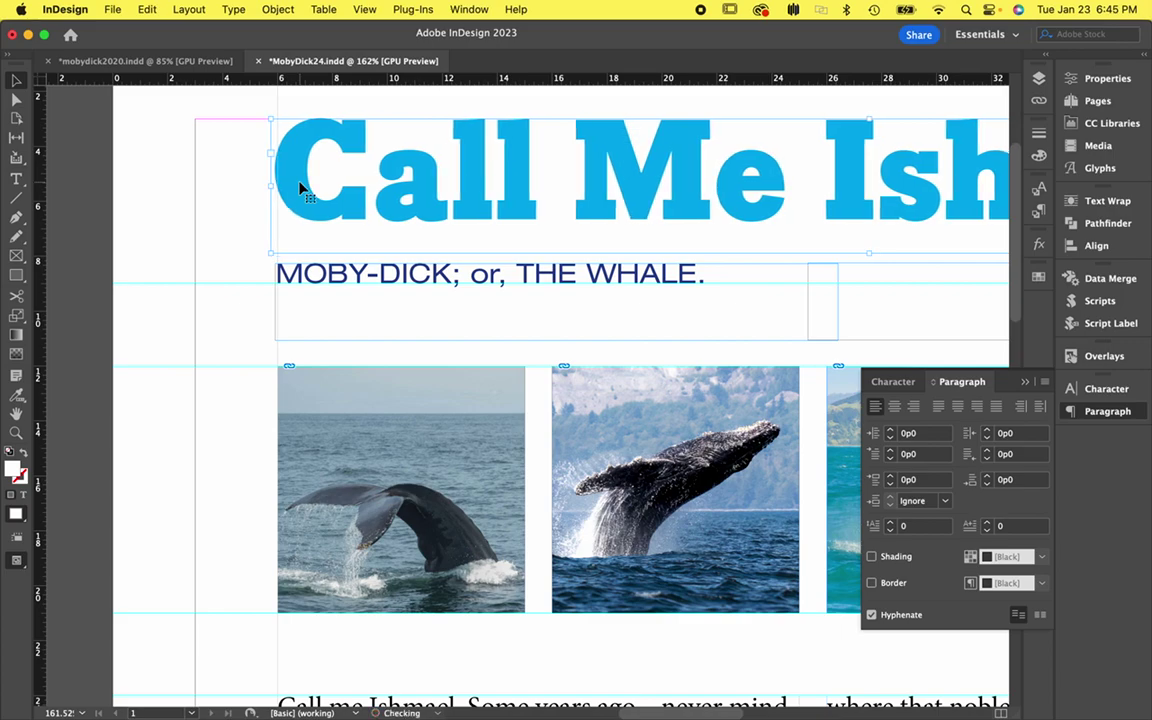
left_click(267, 195)
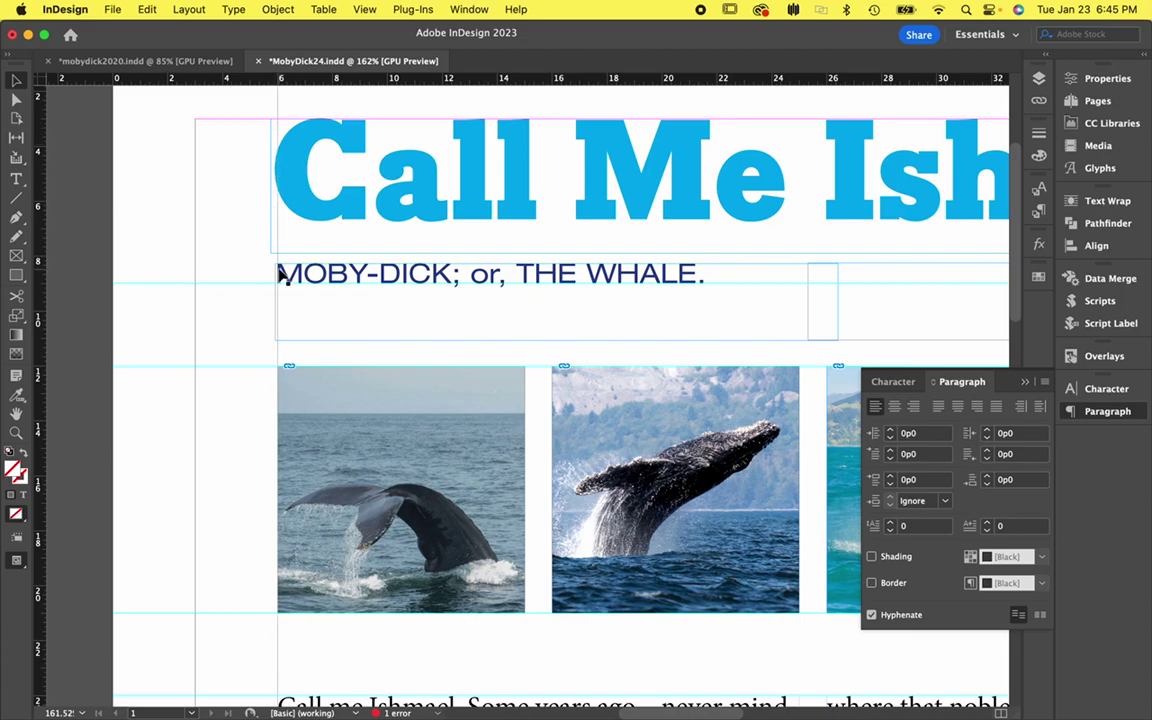
scroll(441, 212, "right", 10)
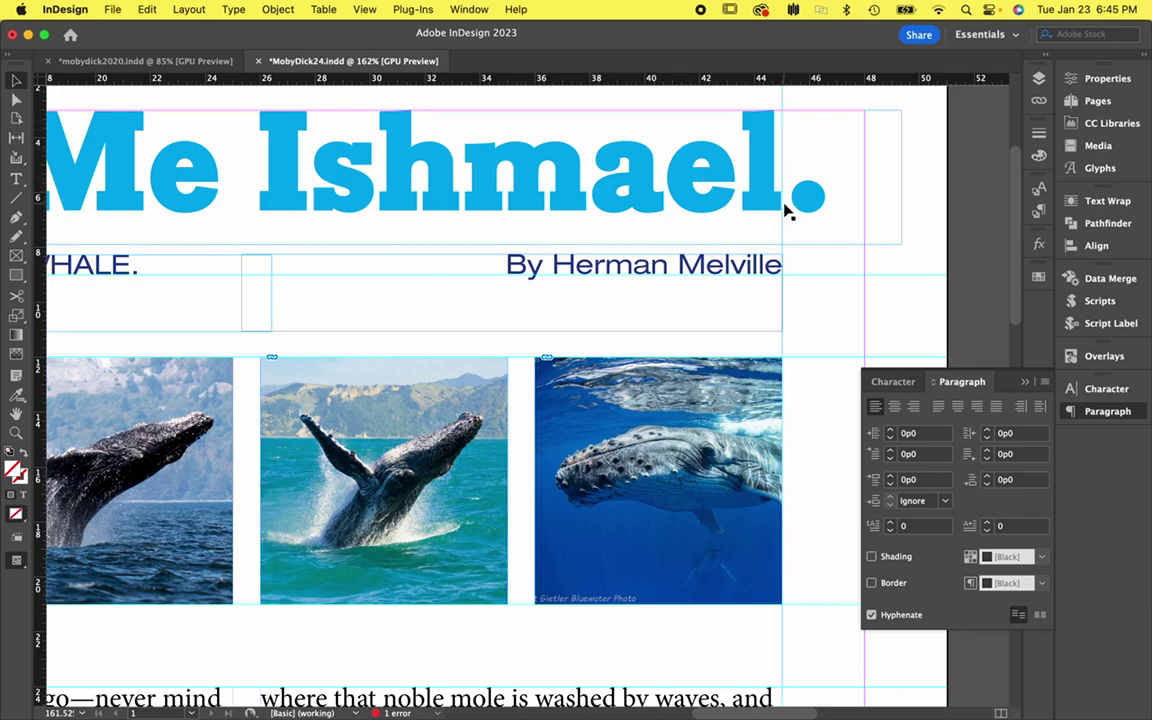
- Reselect the headline and review its font settings in the Character panel
left_click(705, 215)
left_click(894, 384)
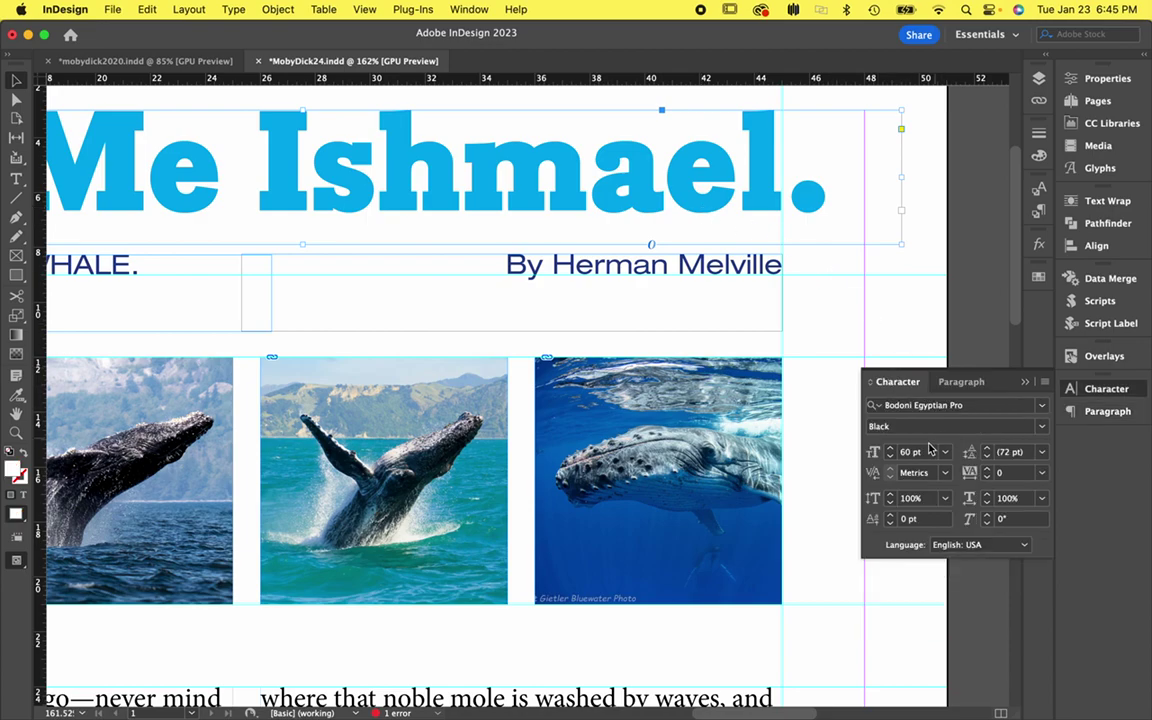
scroll(576, 232, "left", 10)
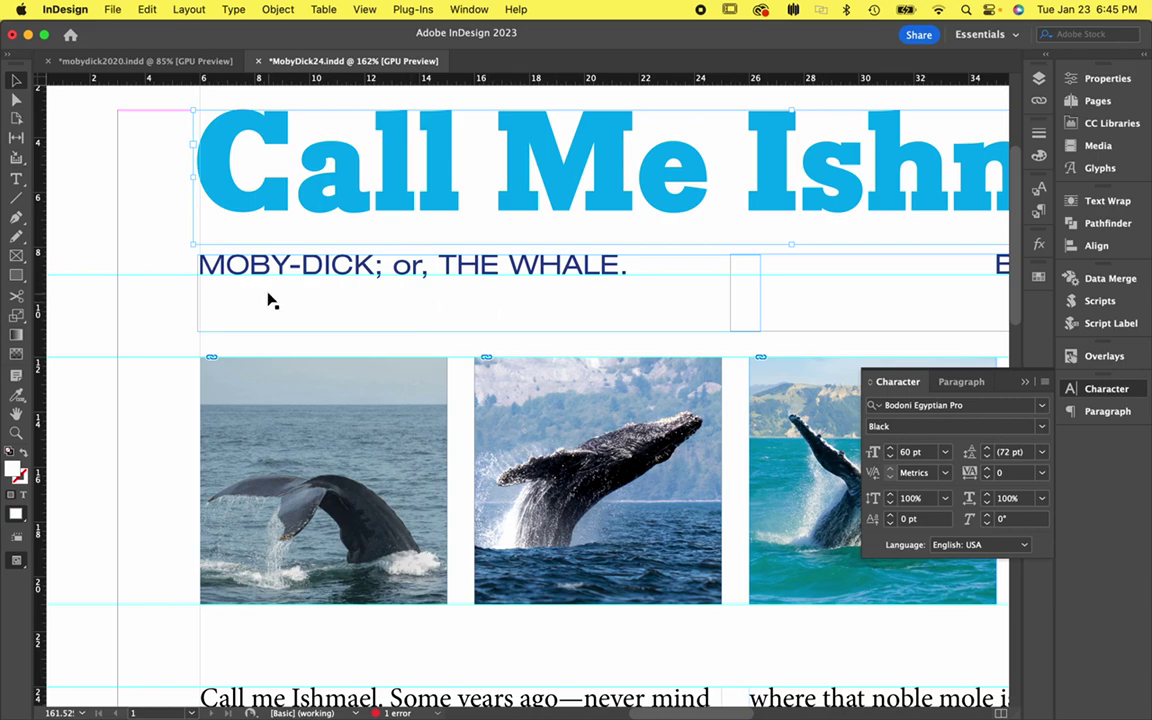
scroll(563, 298, "right", 3)
scroll(512, 268, "right", 3)
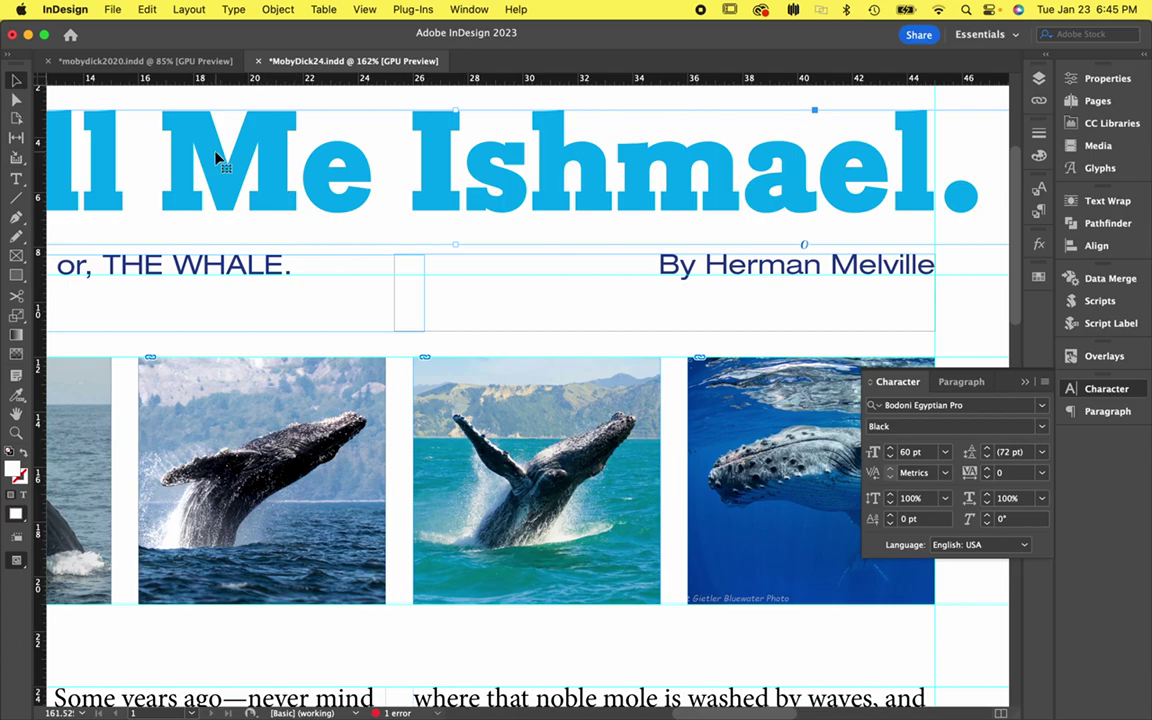
scroll(252, 281, "down", 5)
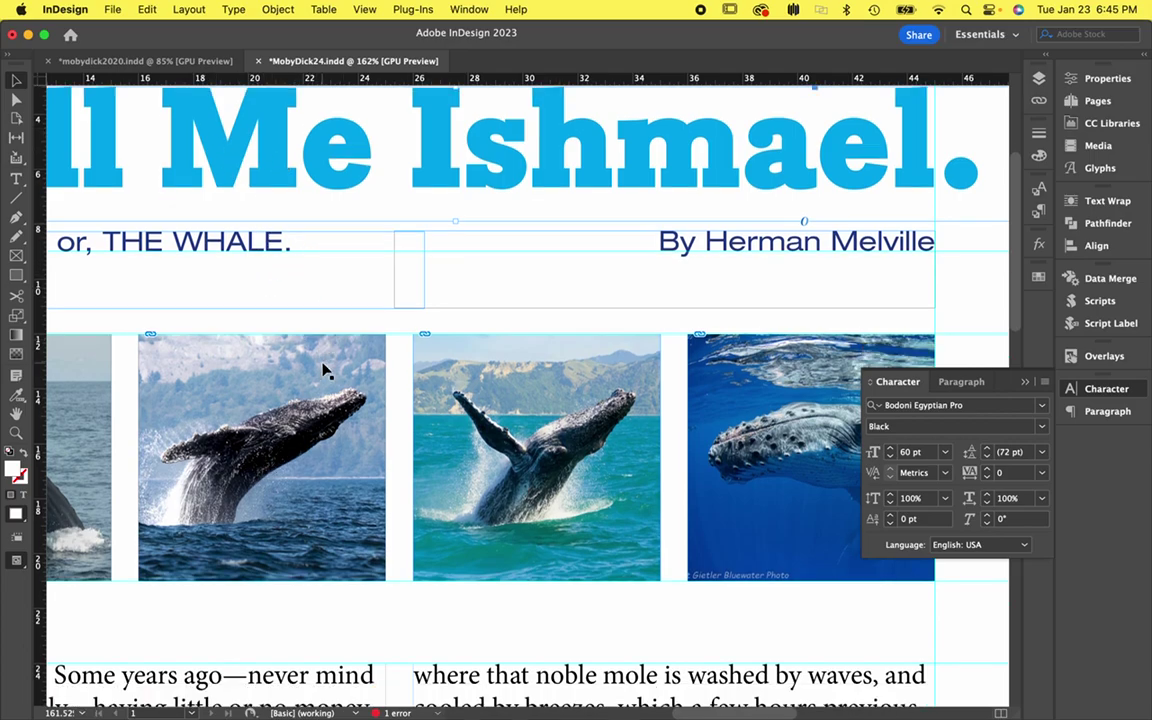
scroll(324, 366, "left", 3)
key("super+minus")
key("super+minus")
key("super+minus")
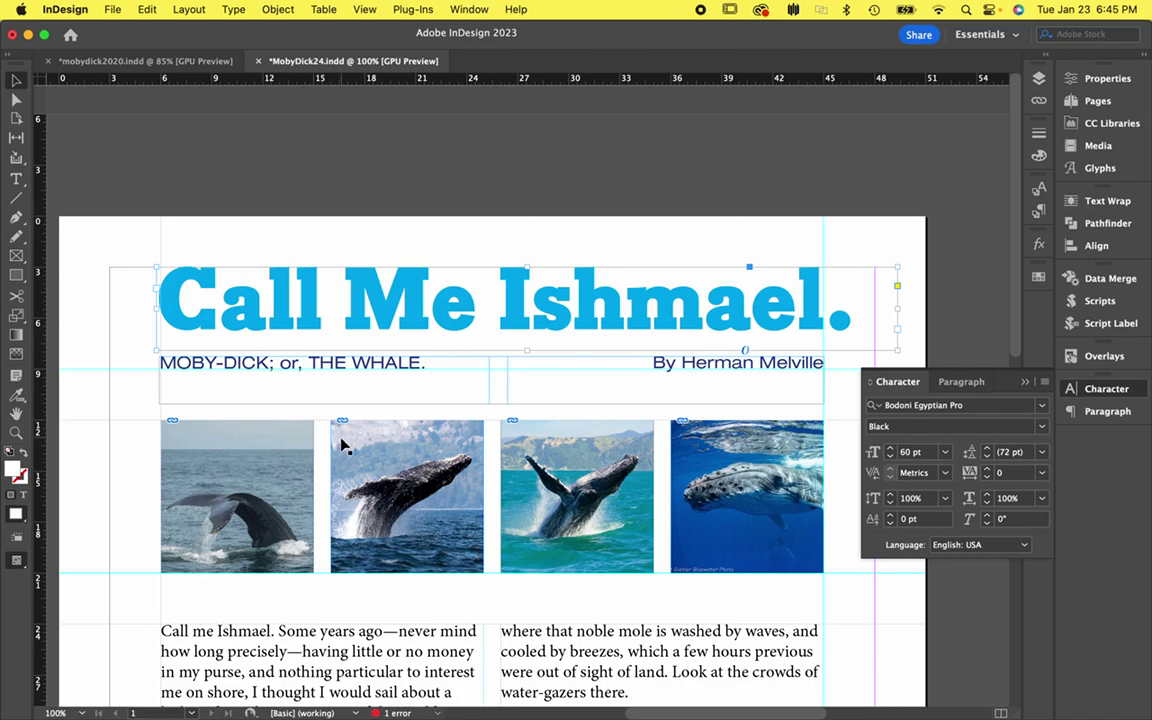
scroll(300, 390, "down", 6)
scroll(360, 250, "up", 6)
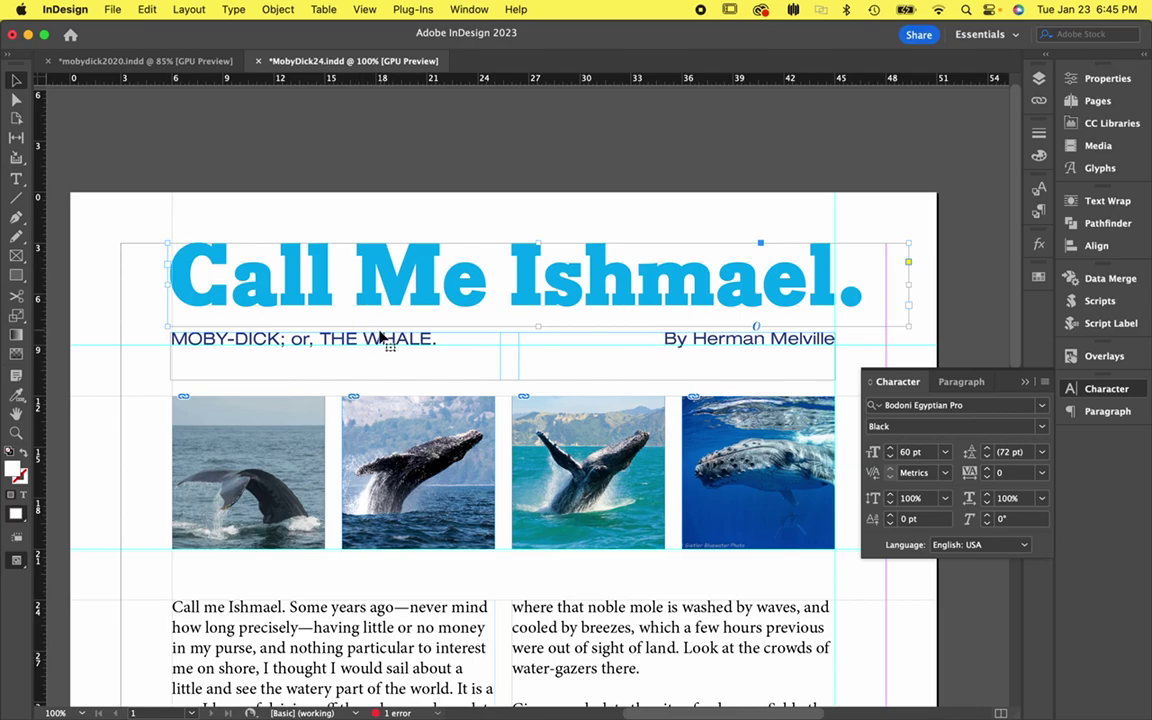
scroll(430, 430, "down", 4)
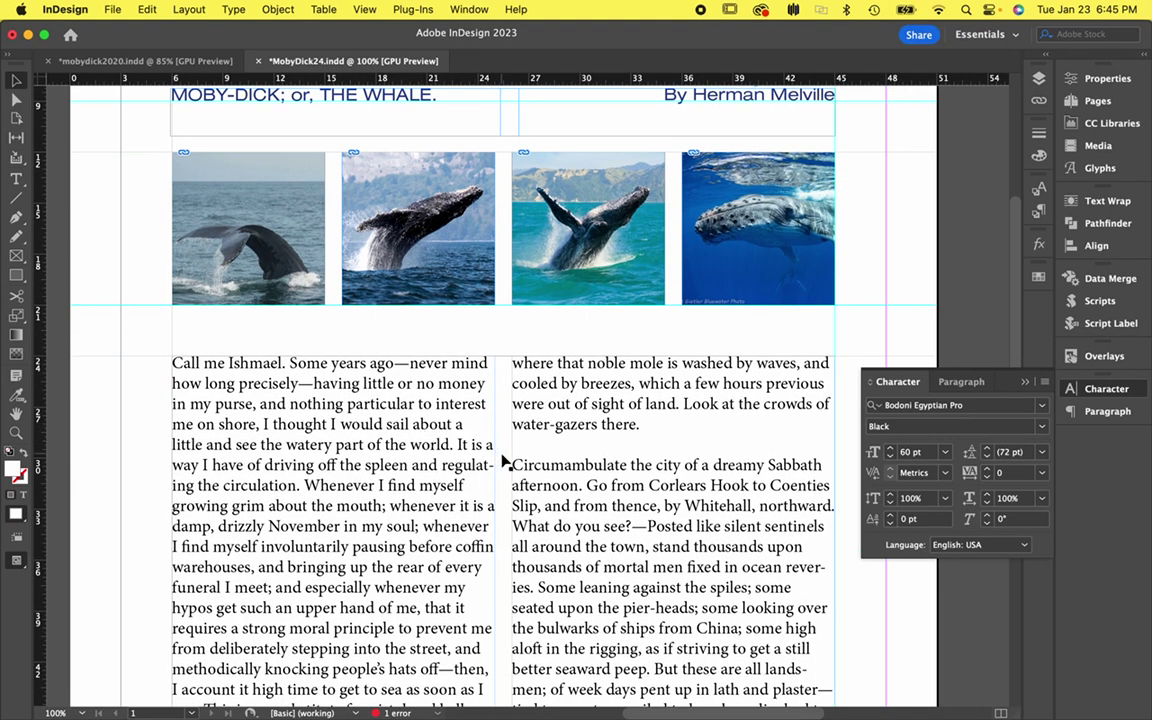
scroll(440, 440, "down", 5)
scroll(576, 372, "up", 1)
scroll(600, 370, "right", 1)
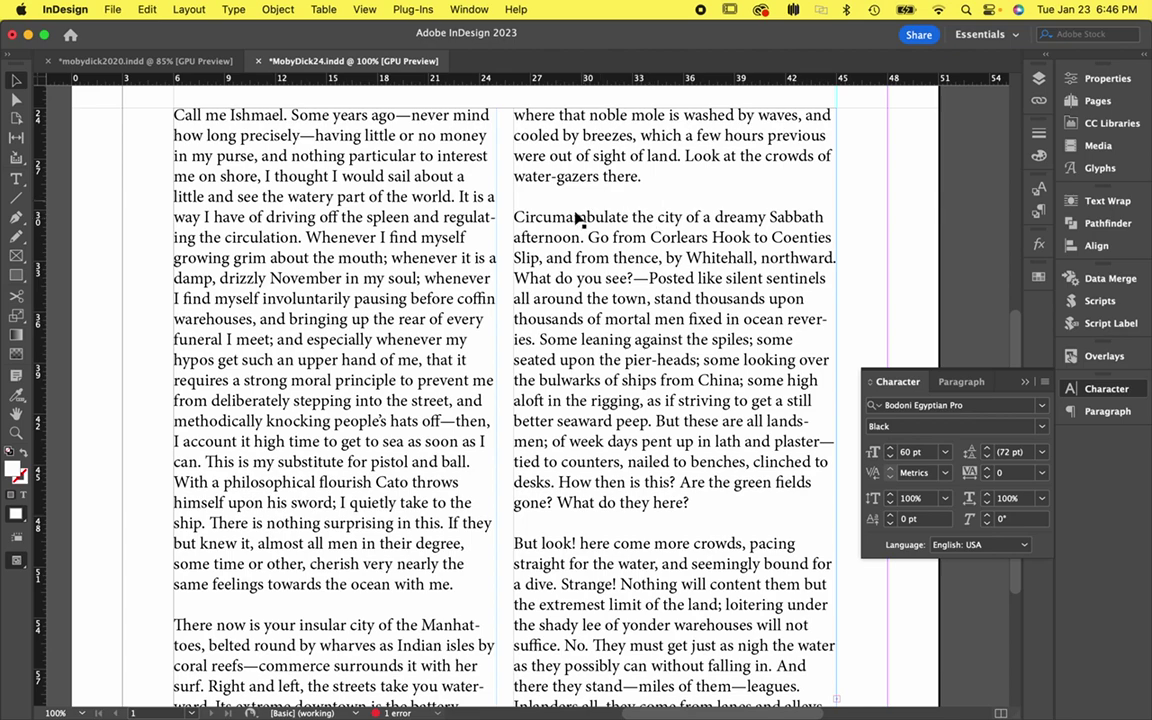
scroll(640, 235, "up", 2)
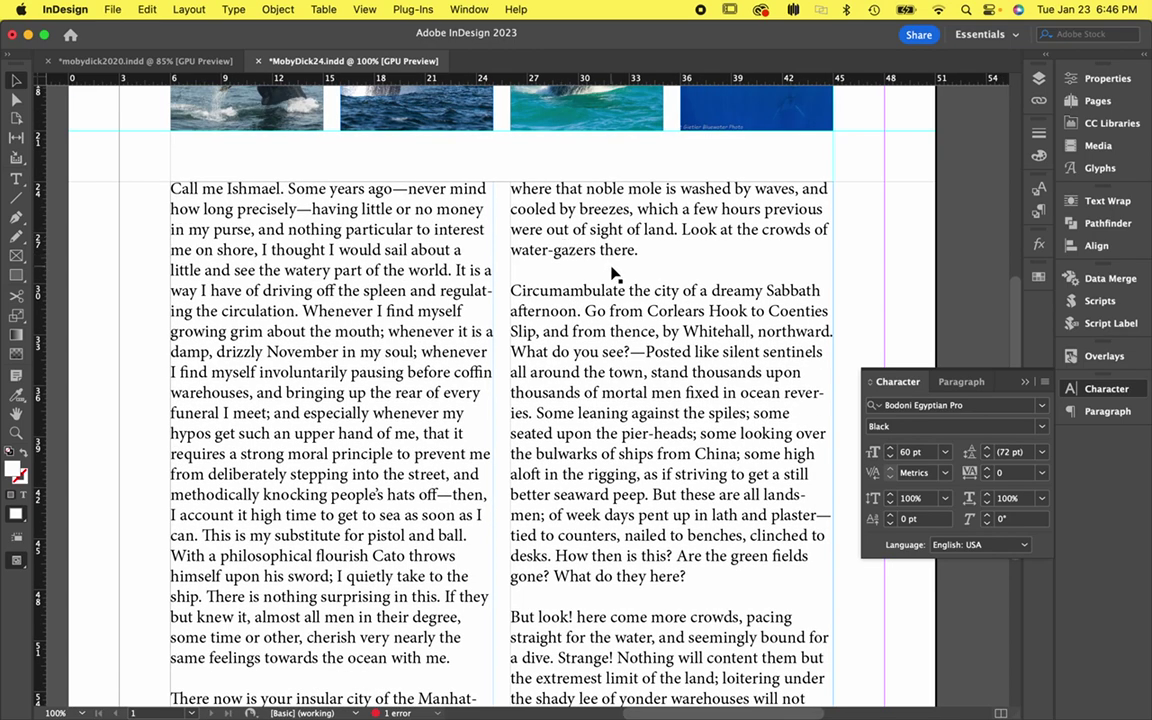
- Turn on Type > Show Hidden Characters to display paragraph marks in the body text
left_click(235, 10)
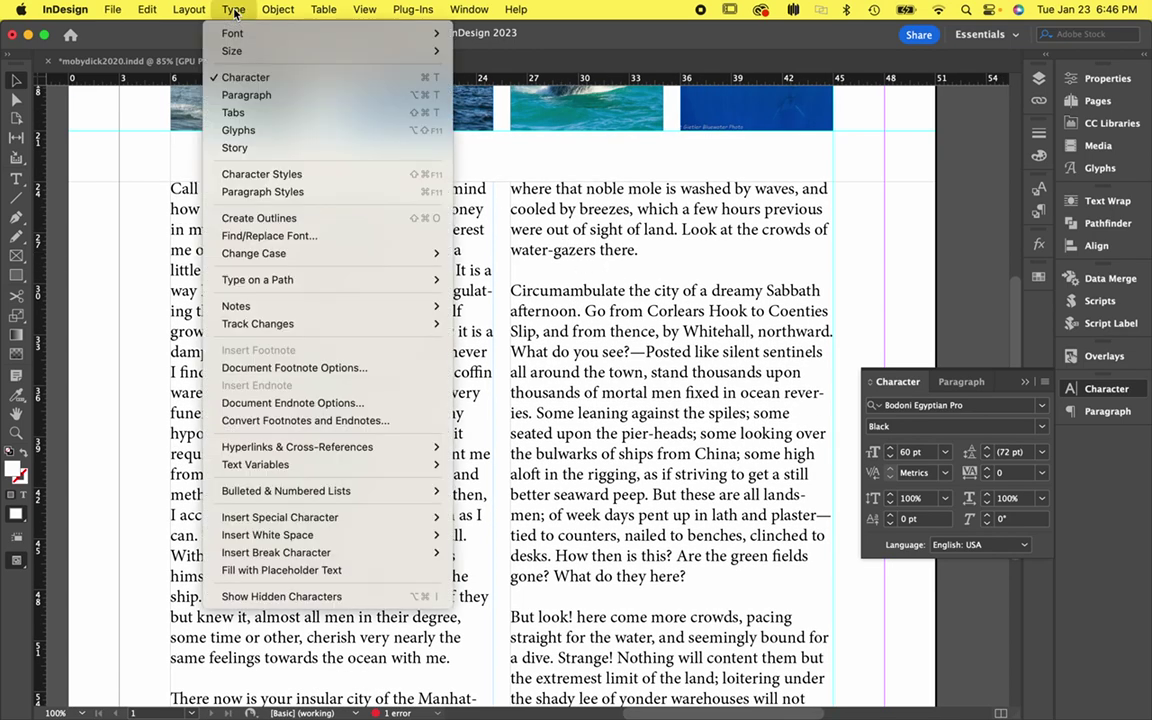
left_click(323, 597)
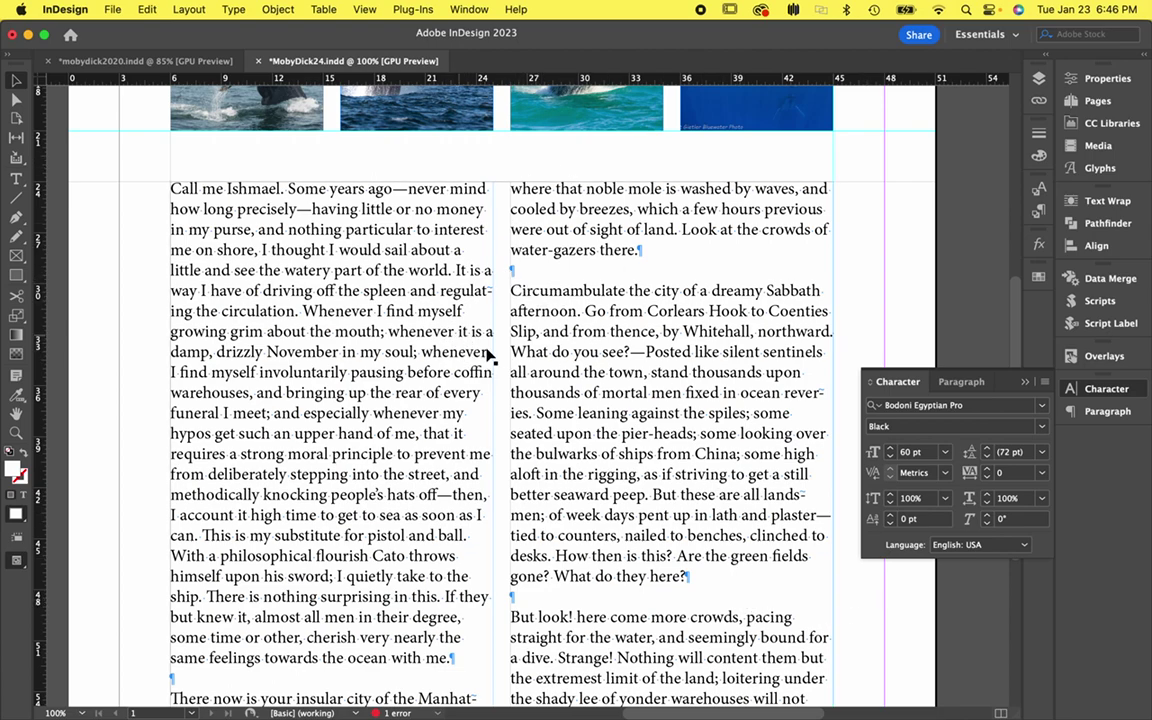
scroll(585, 432, "down", 3)
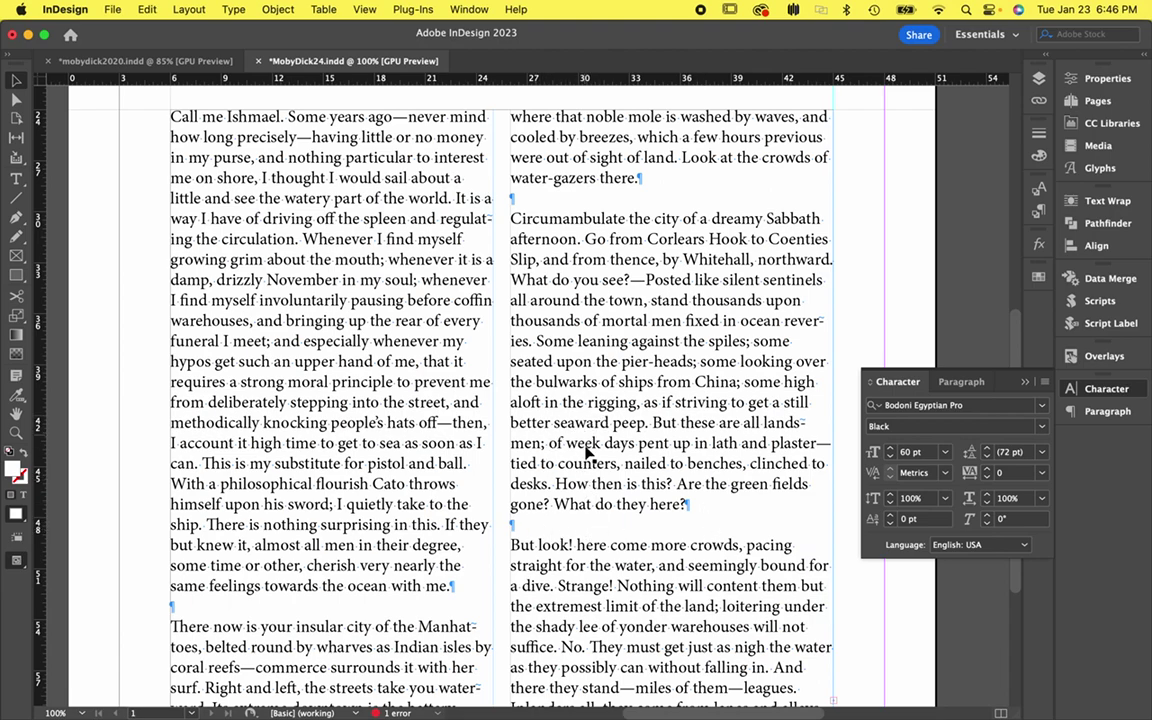
- Using the Type tool, backspace away the blank paragraphs after 'there.', 'here?' and 'with me.'
left_click(16, 178)
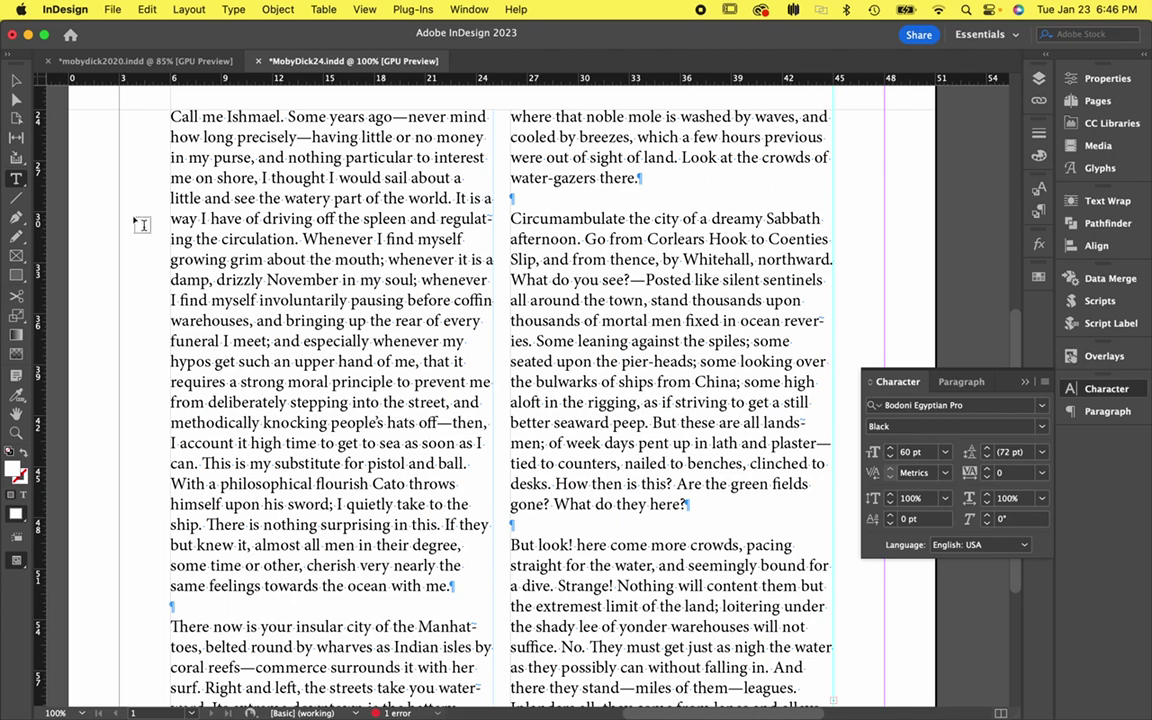
left_click(532, 197)
key("BackSpace")
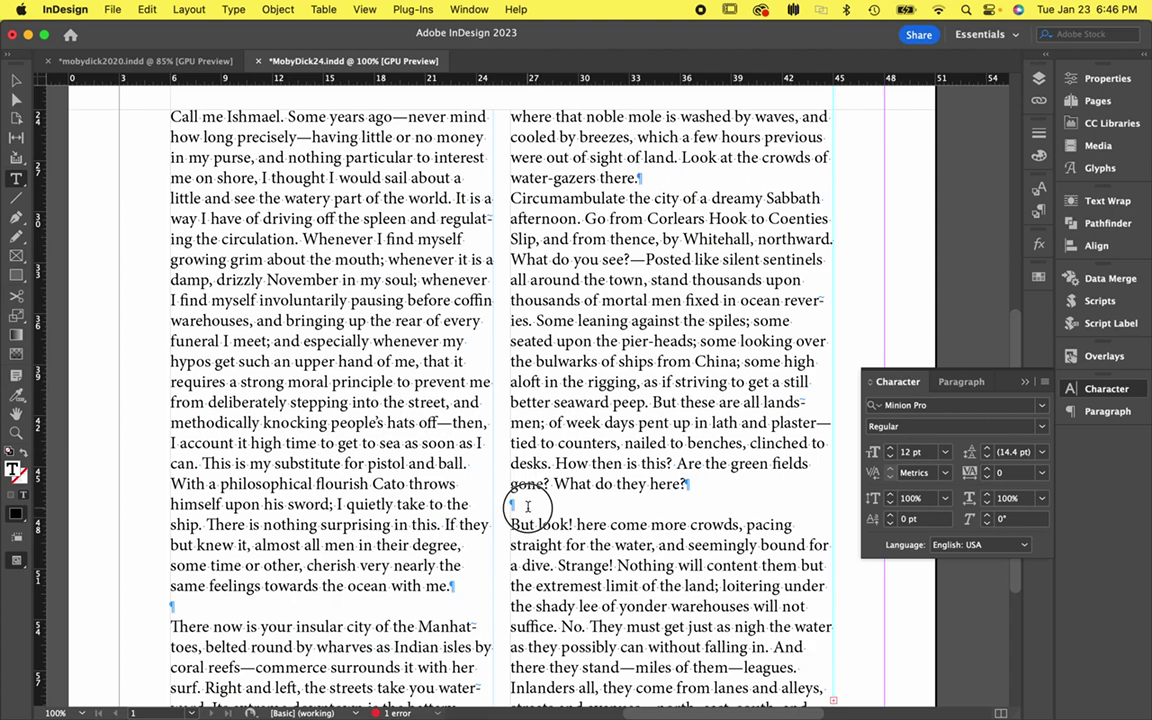
key("super+Down")
key("super+Down")
key("BackSpace")
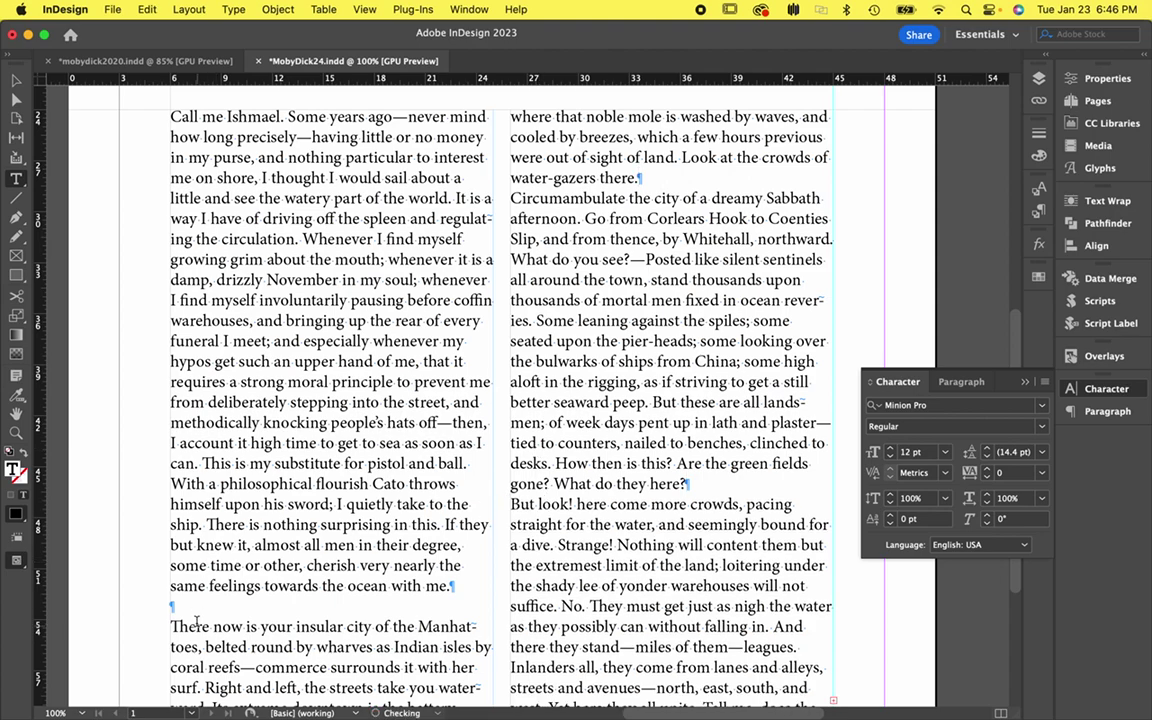
left_click(258, 606)
key("BackSpace")
scroll(310, 471, "down", 5)
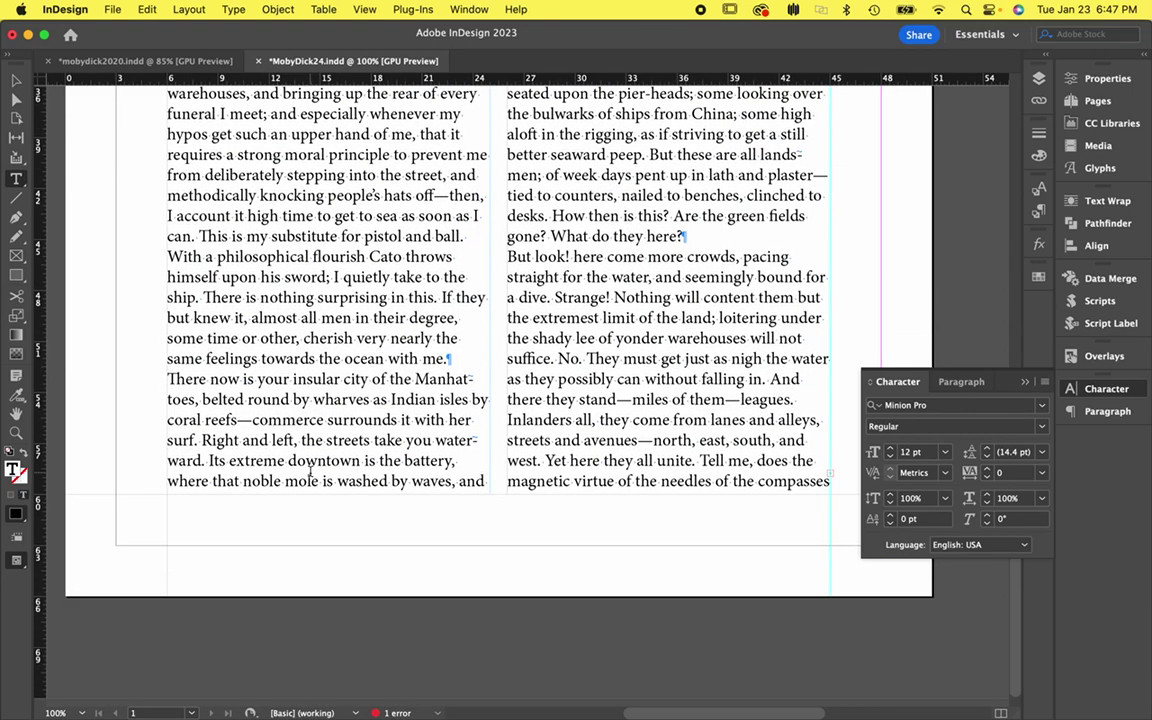
scroll(310, 471, "up", 5)
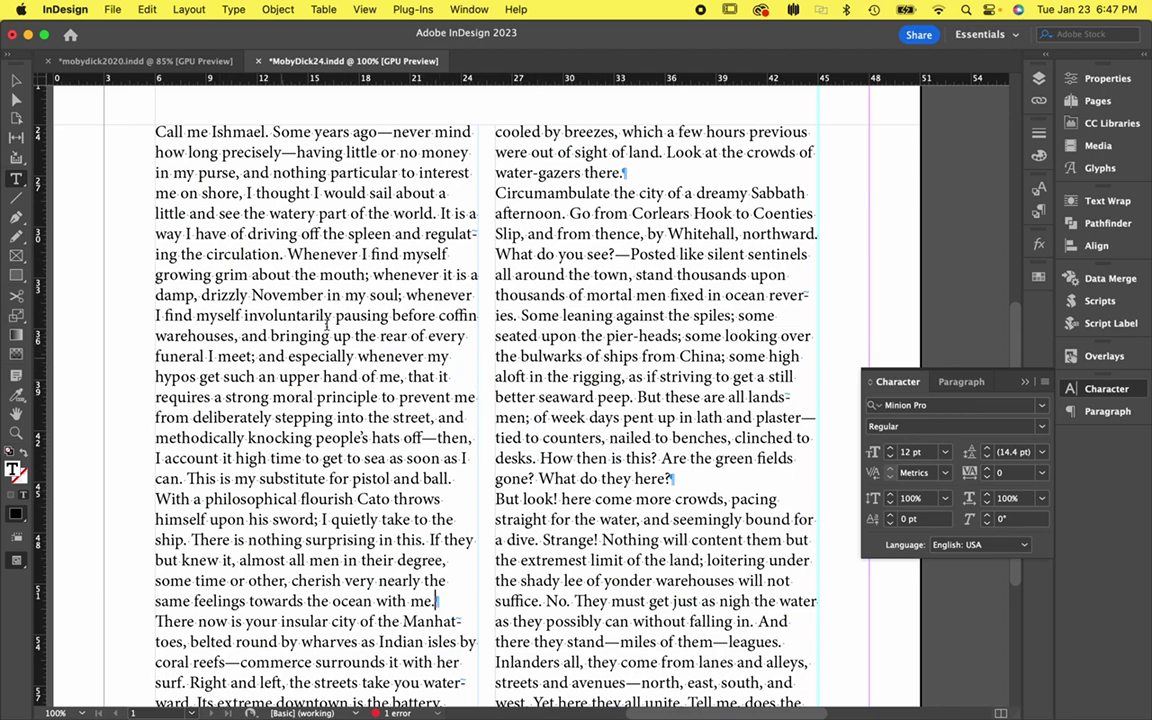
left_click(388, 272)
- Select all the body story text and set its font size to 11 pt
left_click(148, 10)
left_click(226, 270)
scroll(600, 372, "down", 3)
scroll(603, 330, "down", 4)
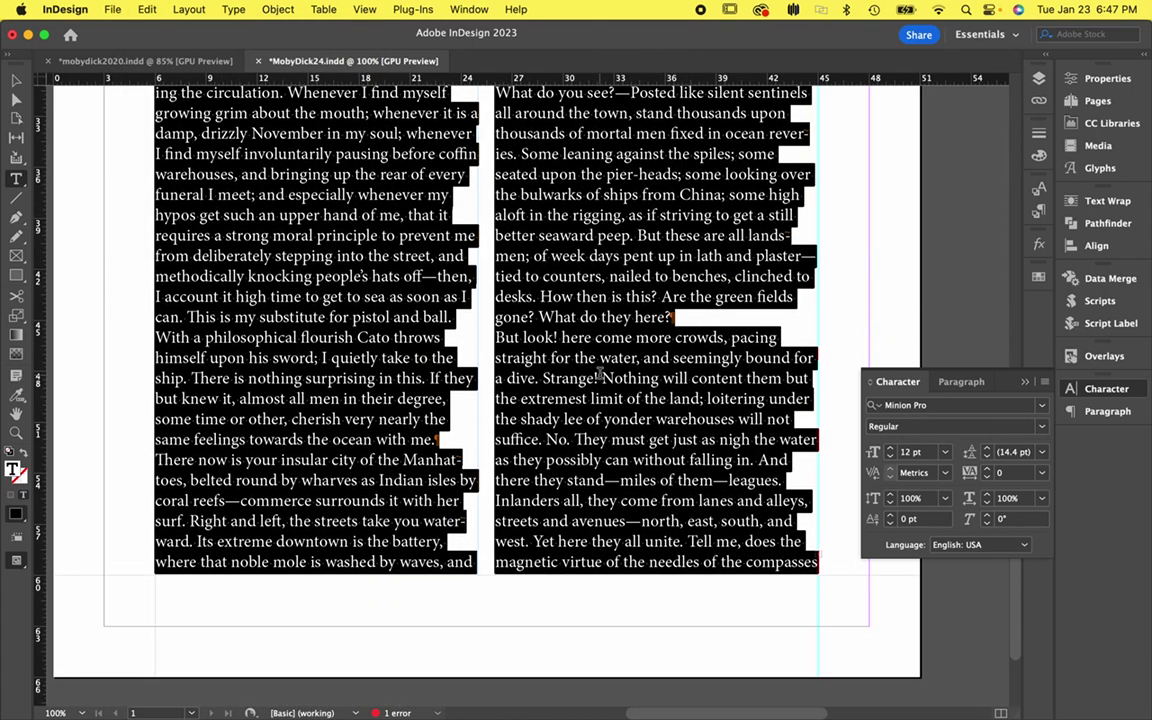
left_click(946, 453)
left_click(927, 557)
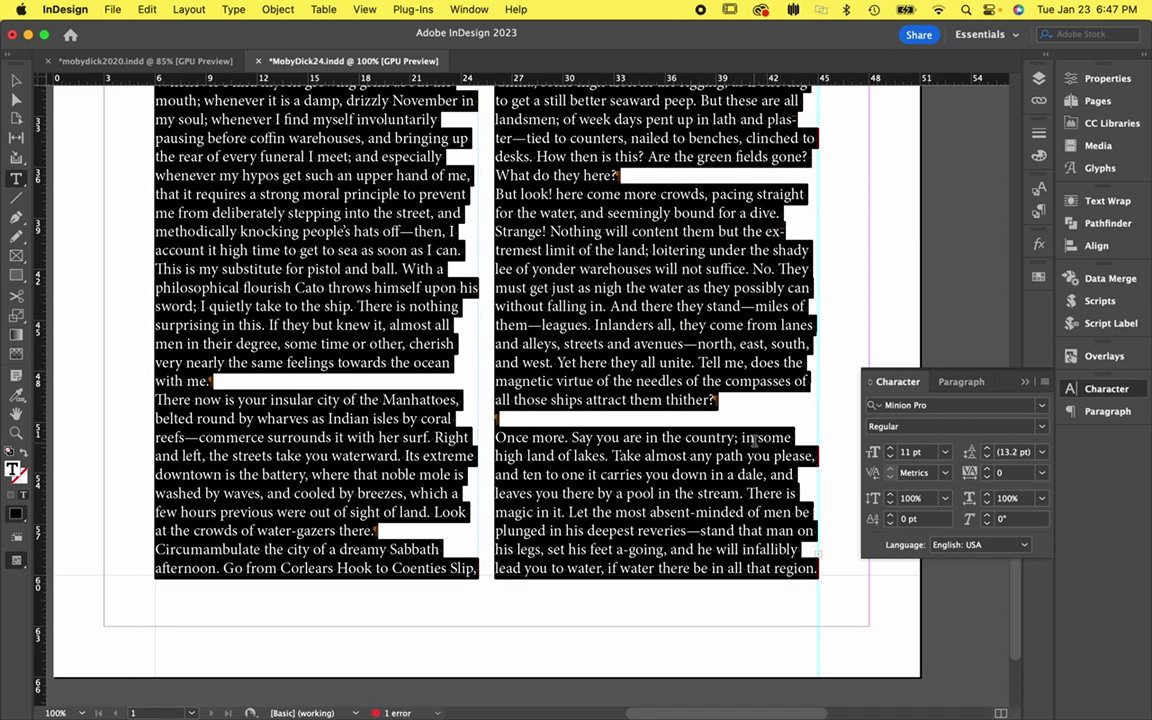
left_click(1027, 385)
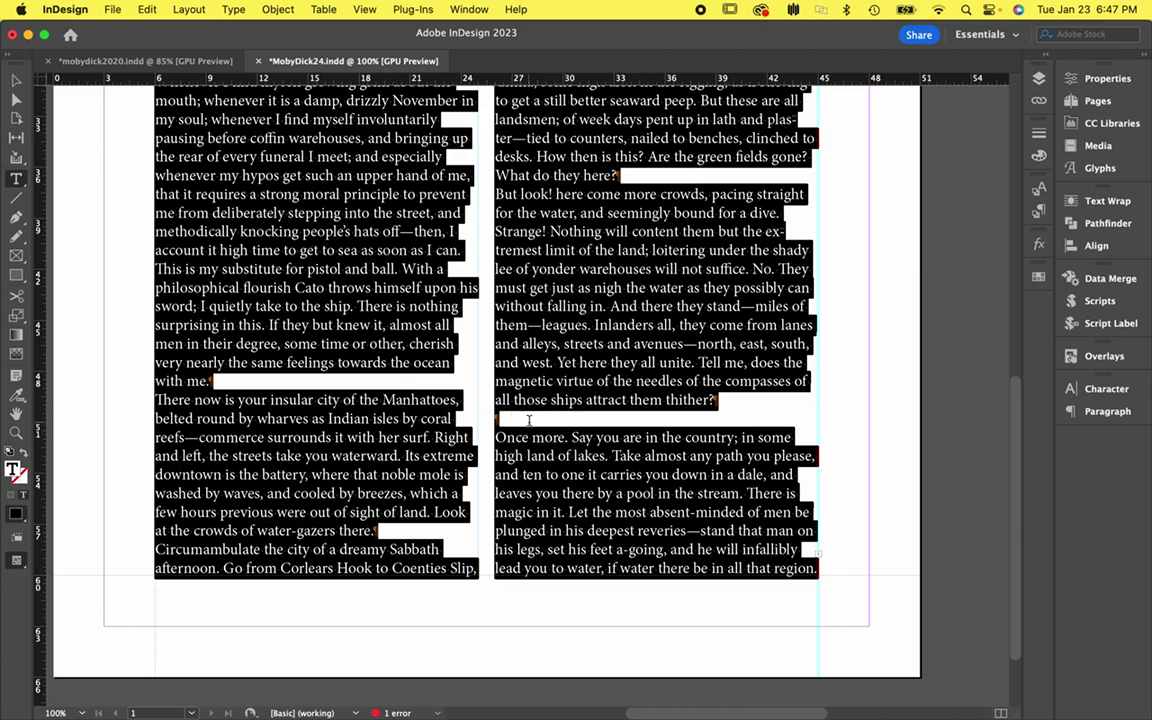
- Delete the empty paragraph after "thither?" and switch to Preview screen mode
left_click(549, 434)
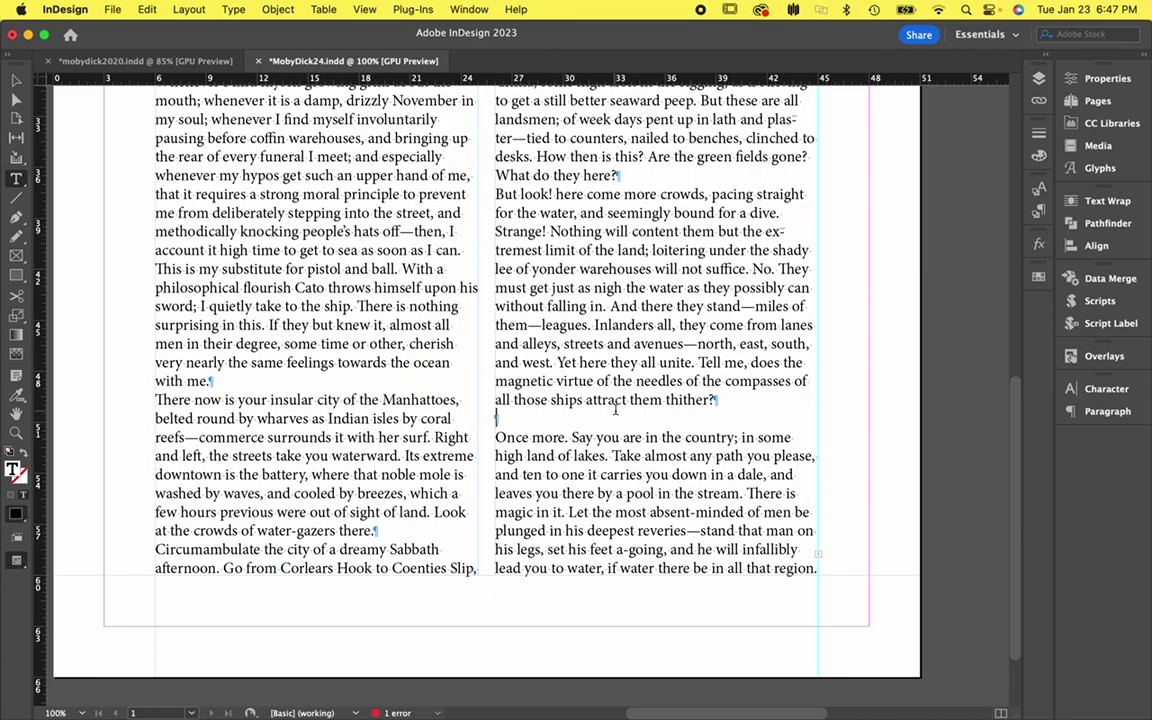
key("BackSpace")
scroll(634, 305, "up", 5)
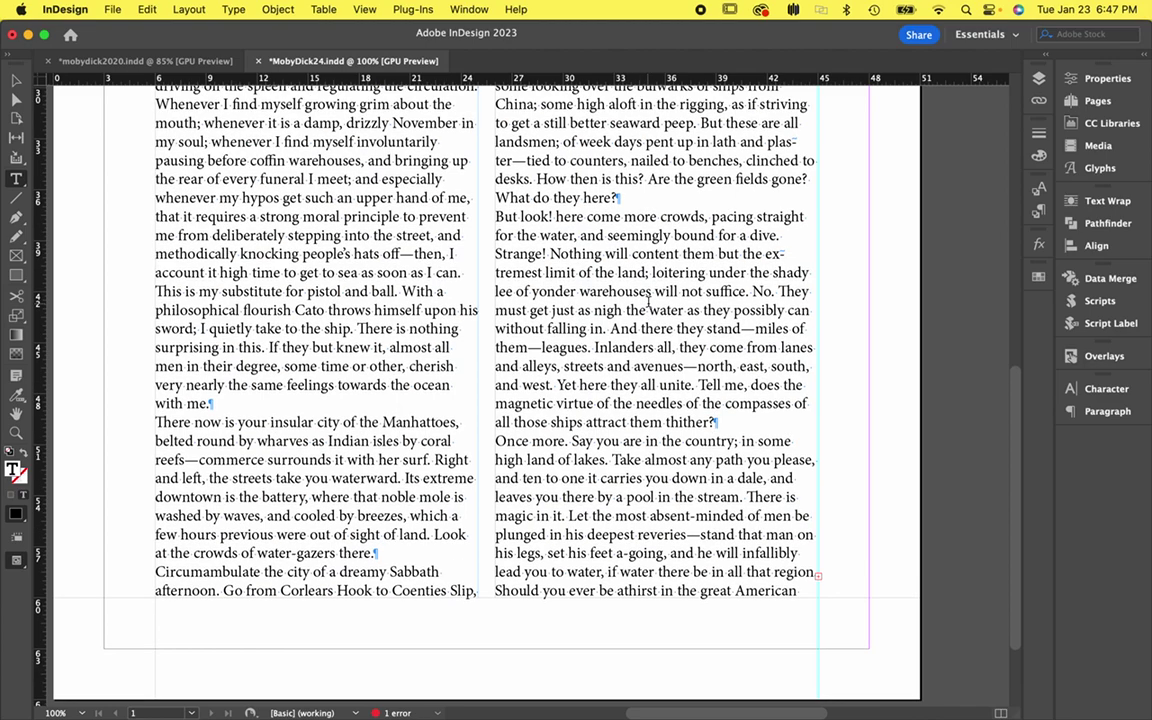
scroll(738, 318, "down", 2)
scroll(738, 318, "right", 3)
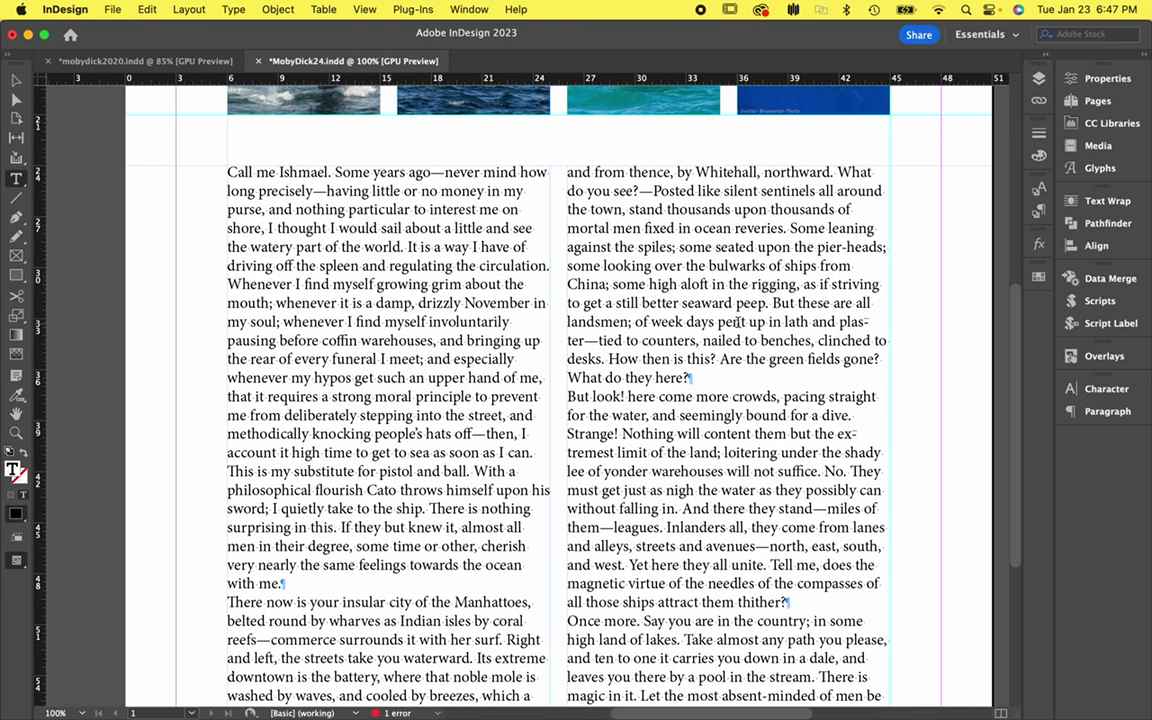
scroll(757, 328, "down", 2)
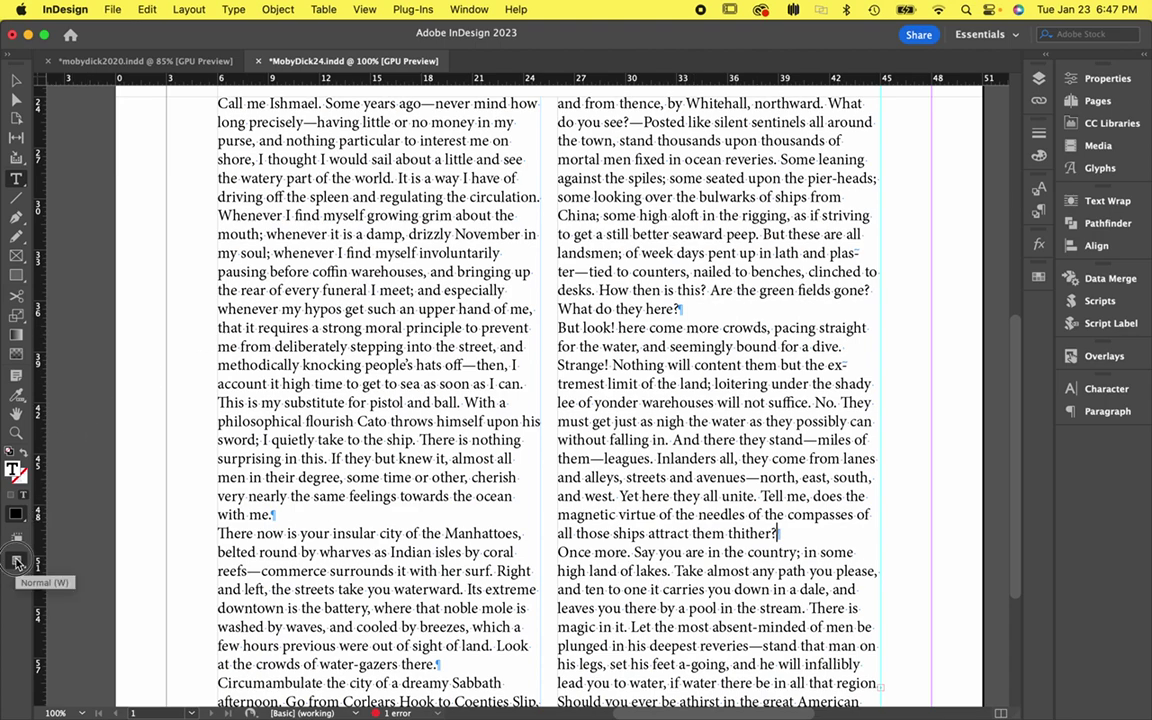
left_click_drag(16, 563, 55, 521)
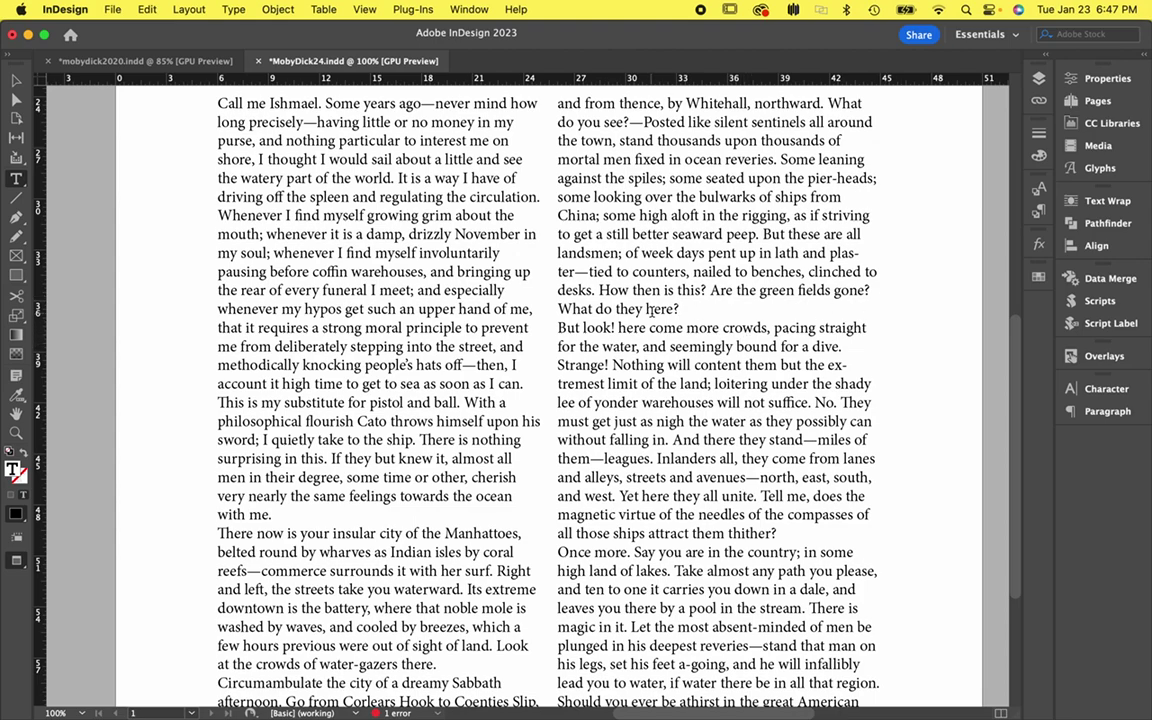
- Bring up the Paragraph settings and select the threaded two-column body text frames
scroll(652, 320, "up", 1)
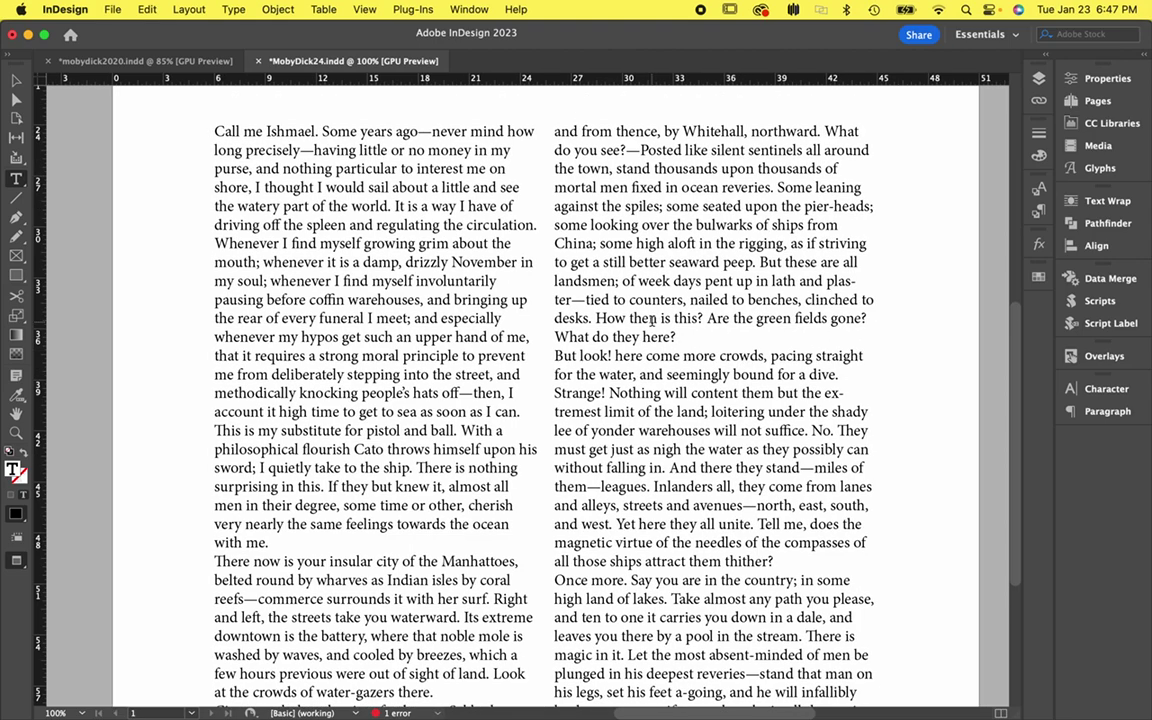
scroll(652, 320, "down", 1)
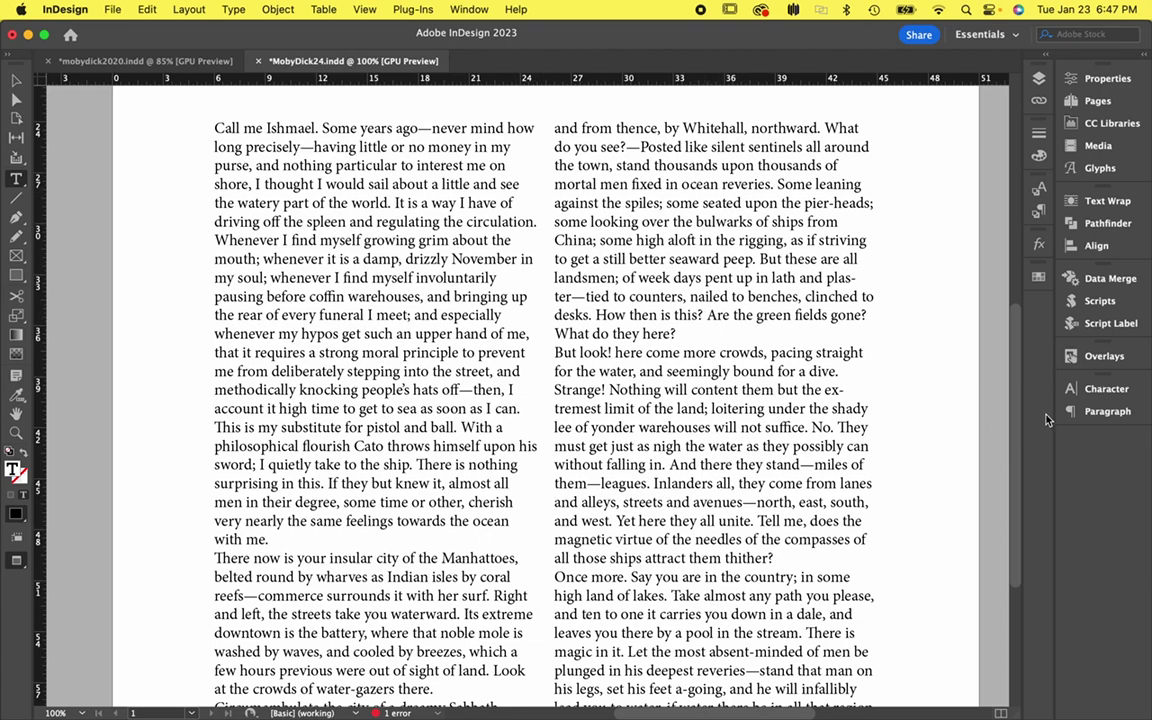
left_click(1107, 416)
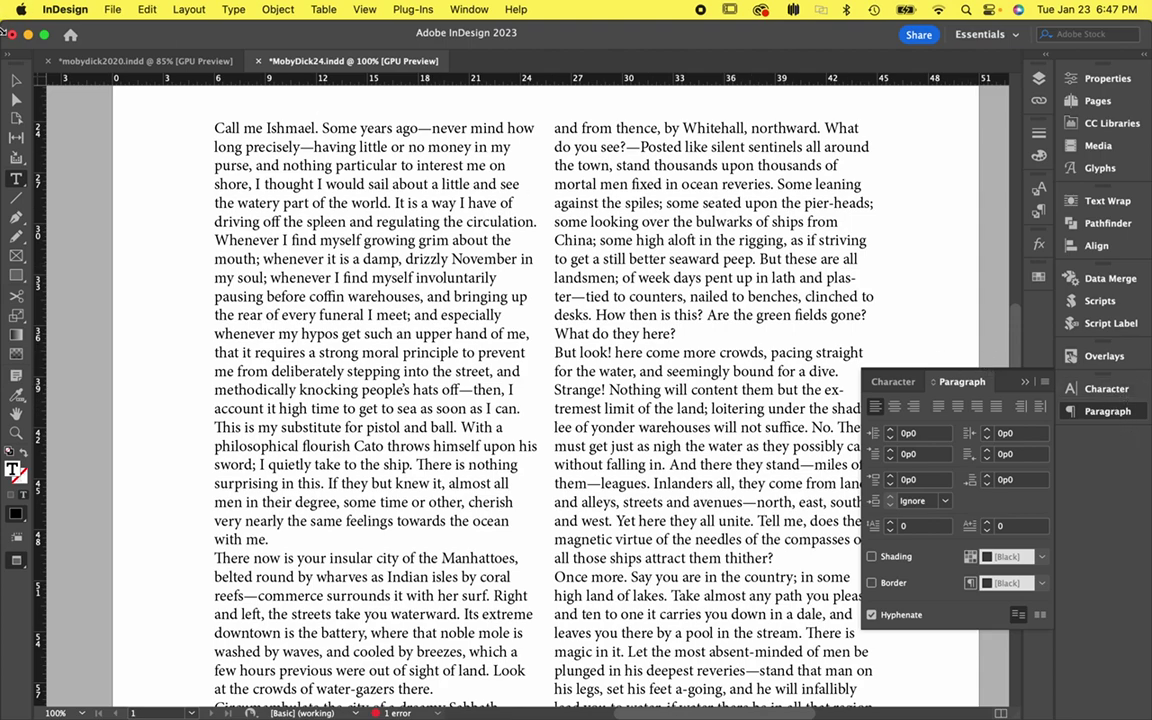
left_click(16, 80)
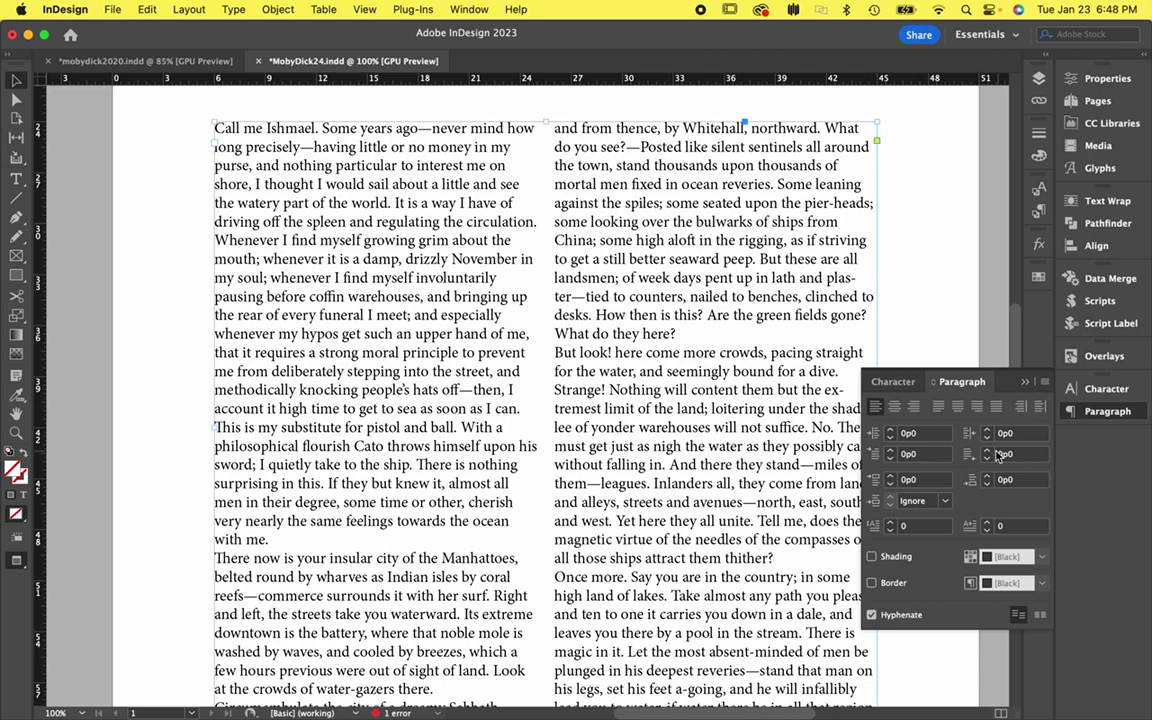
- Show compact paragraph settings, then expand Paragraph More Options in the Properties panel
left_click(1044, 382)
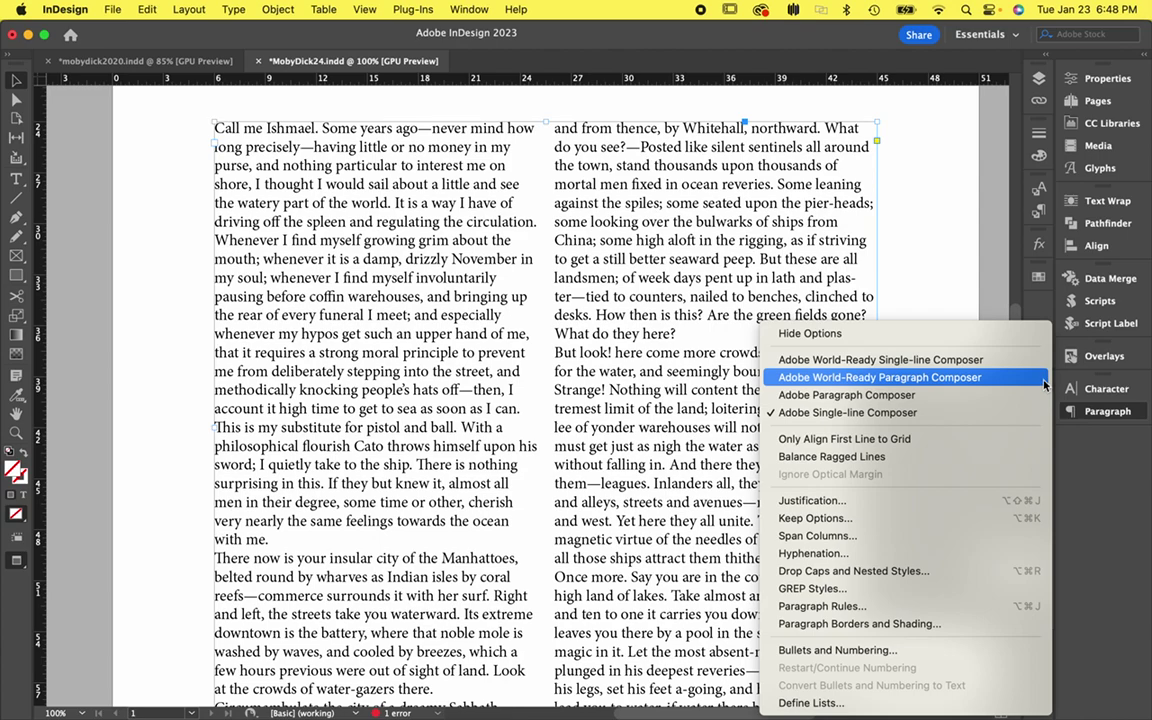
left_click(937, 331)
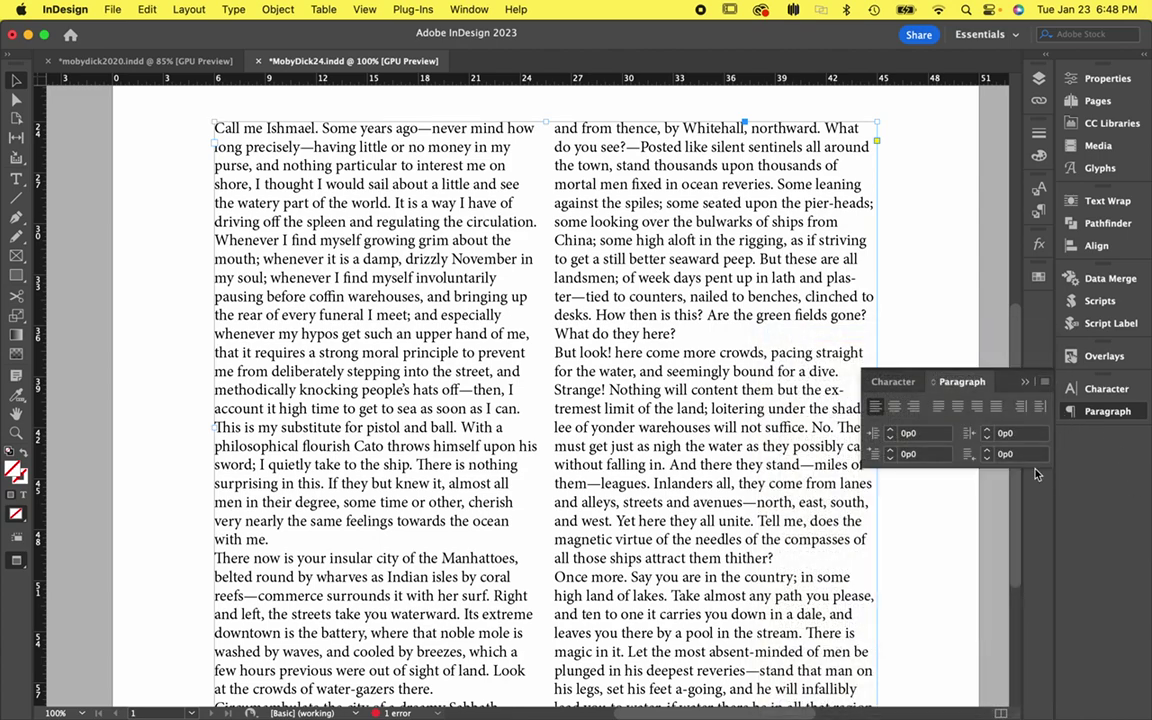
left_click(1112, 78)
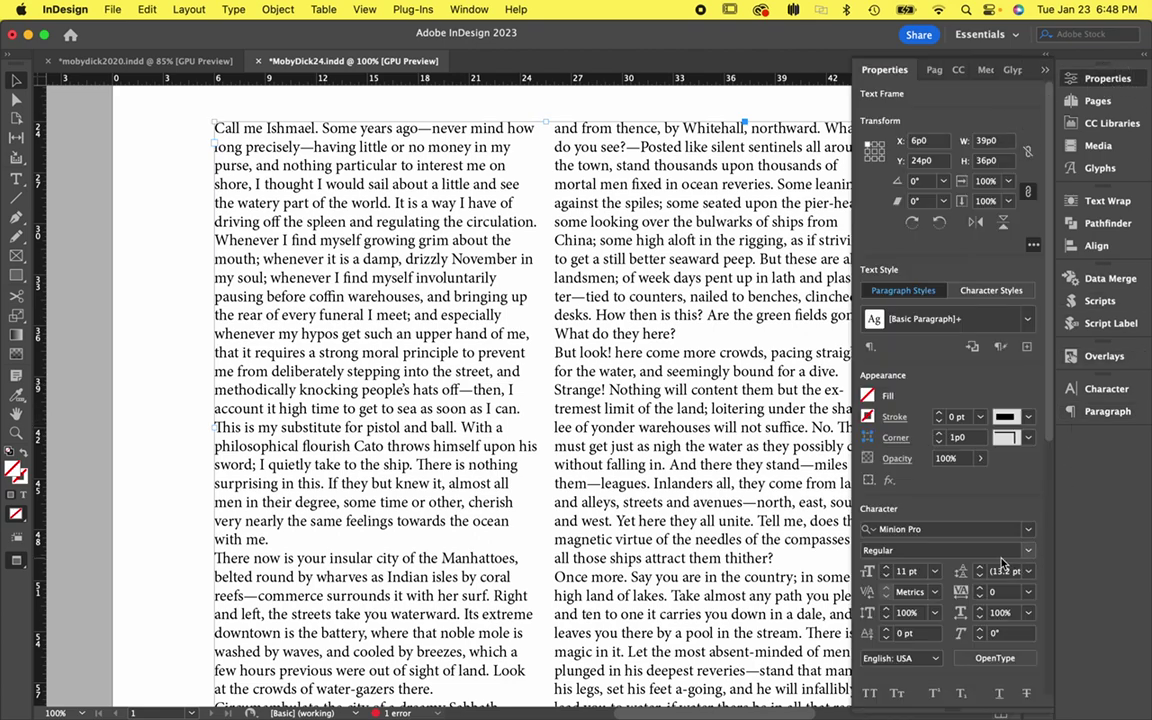
scroll(980, 590, "down", 5)
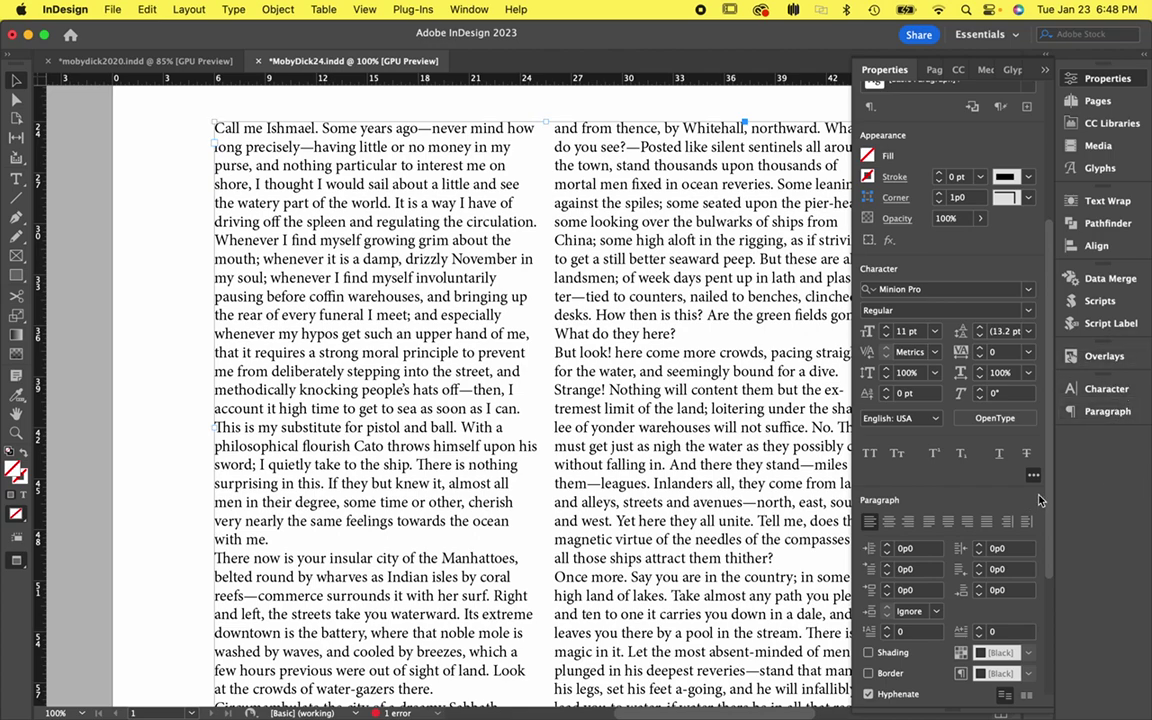
scroll(1000, 480, "down", 5)
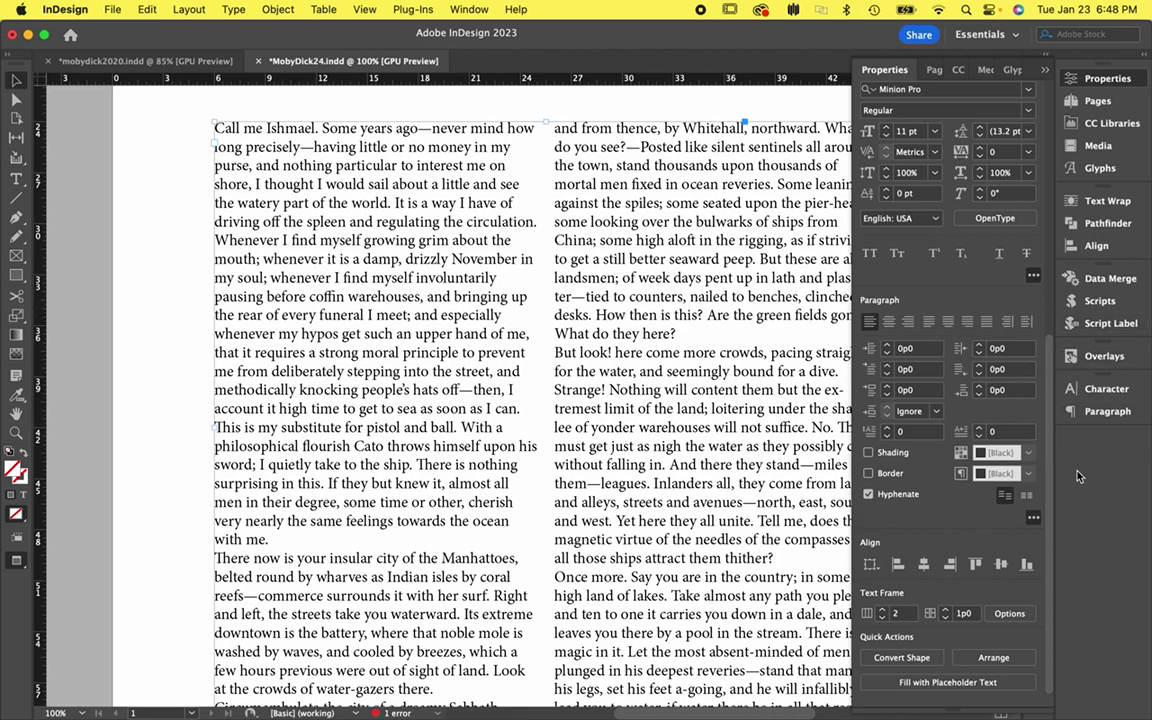
left_click(1033, 522)
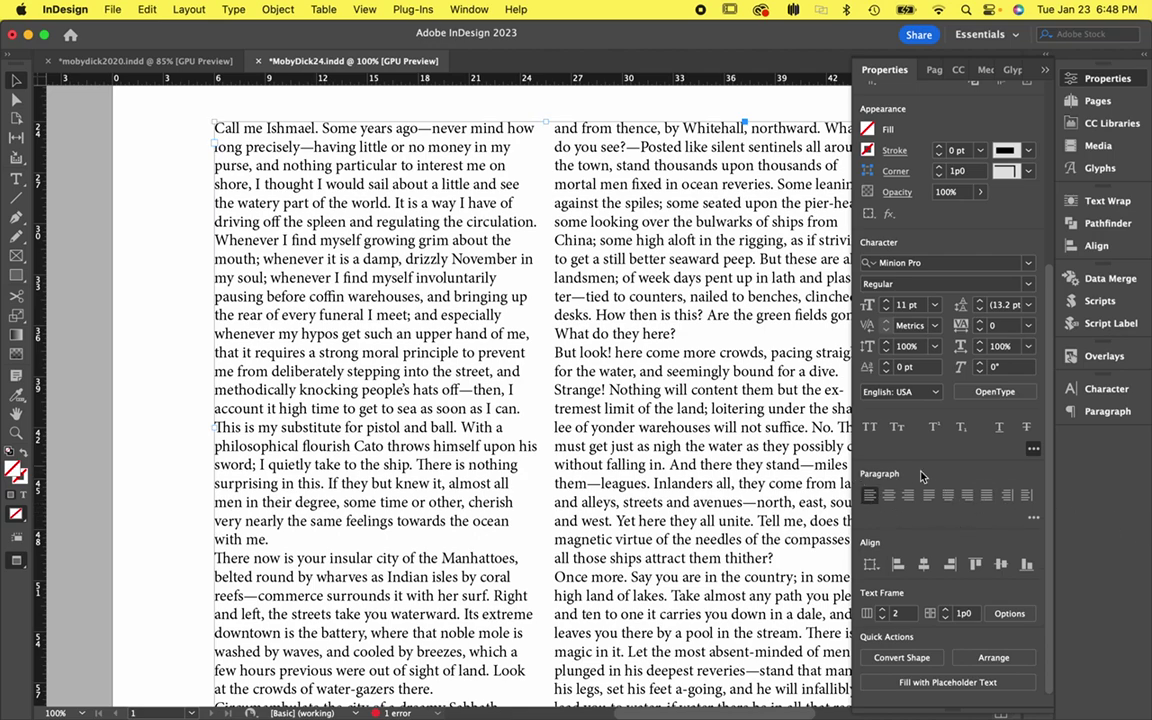
left_click(1034, 521)
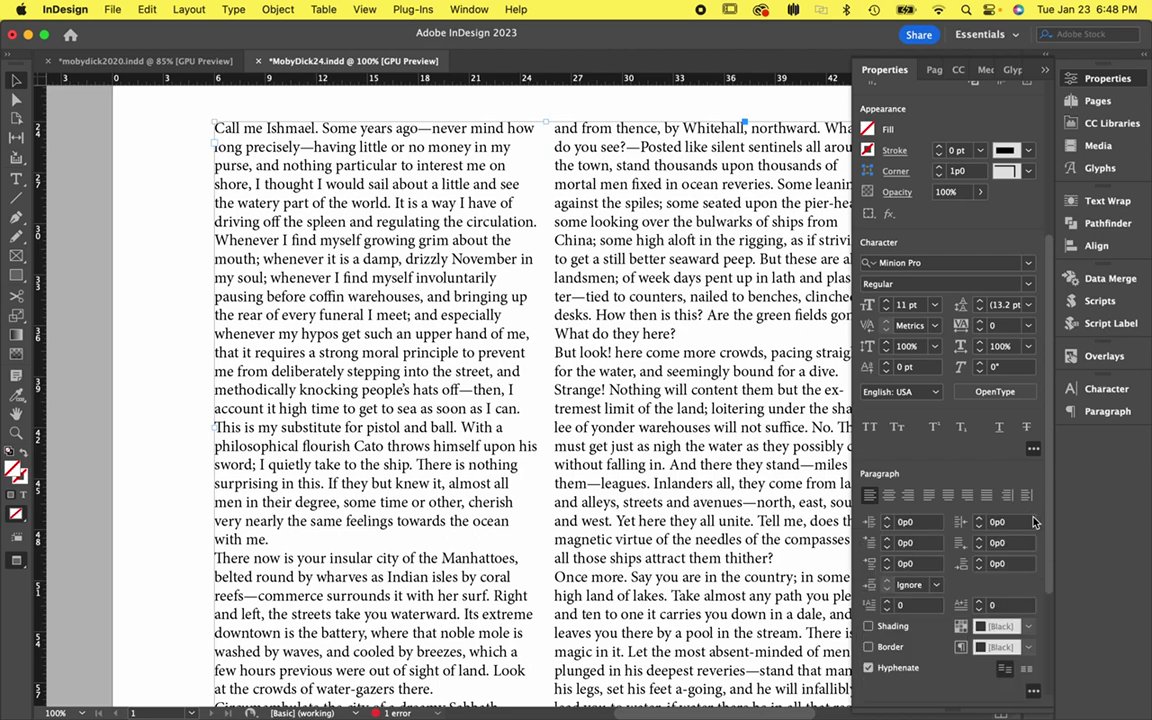
scroll(942, 484, "down", 5)
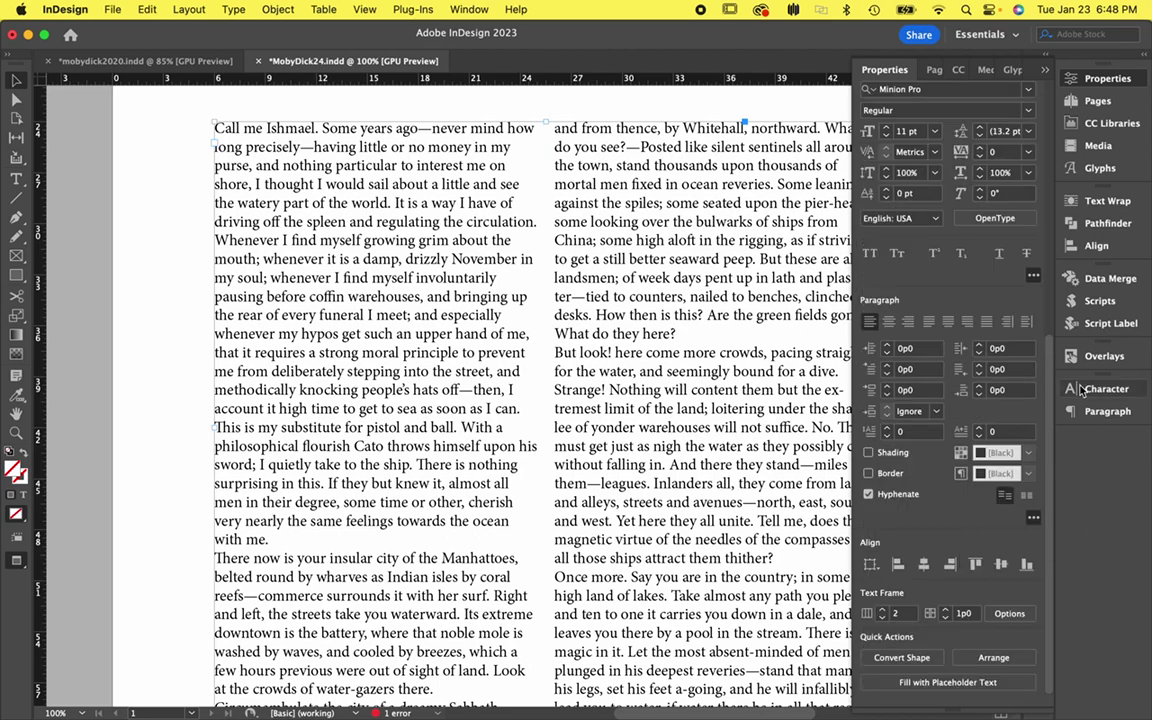
- Show all options in the Paragraph panel and edit Space After to 0p6
left_click(1100, 411)
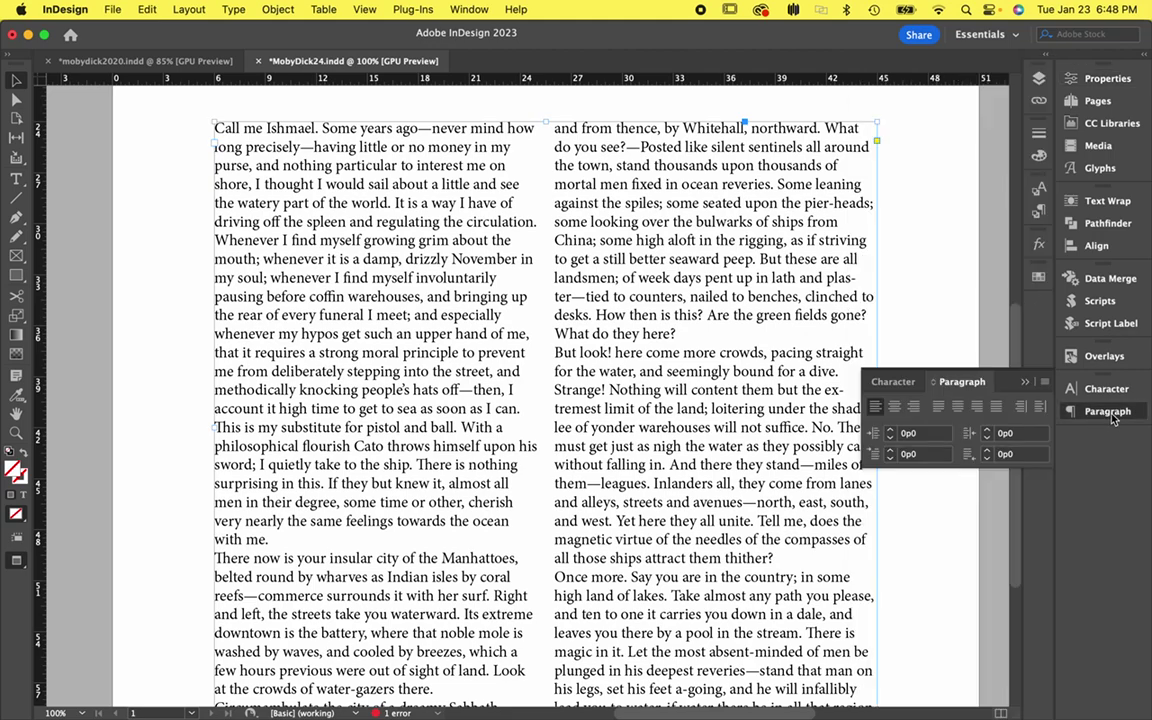
left_click(1042, 386)
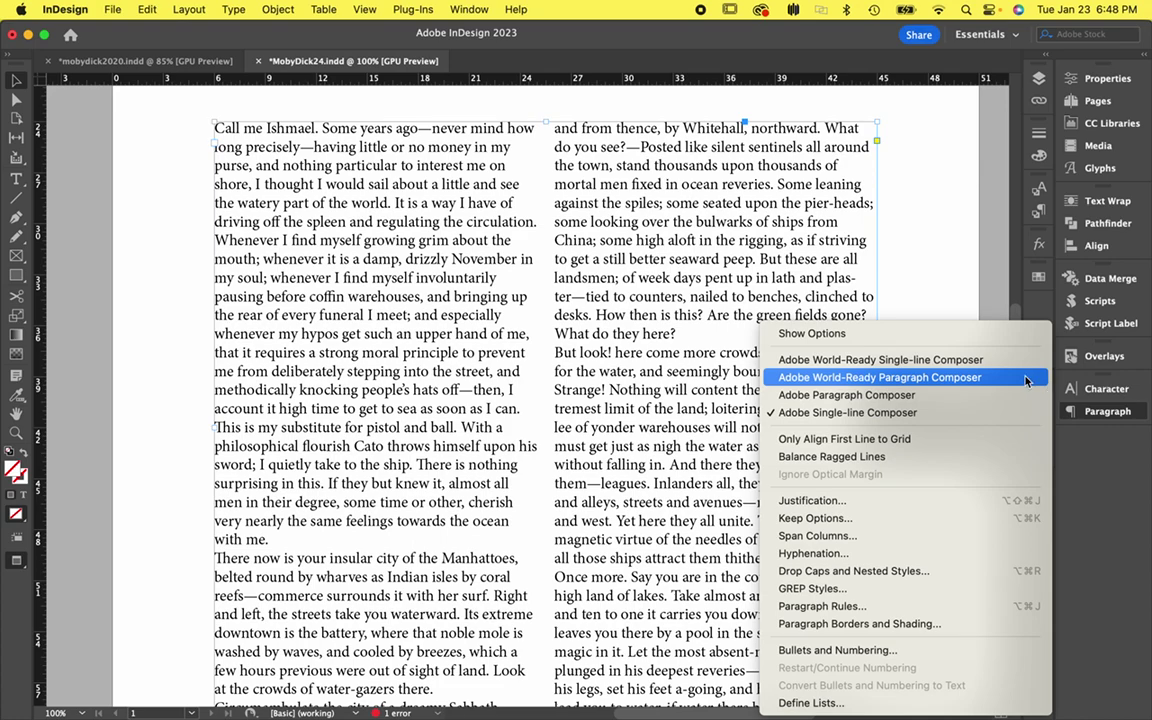
left_click(1001, 343)
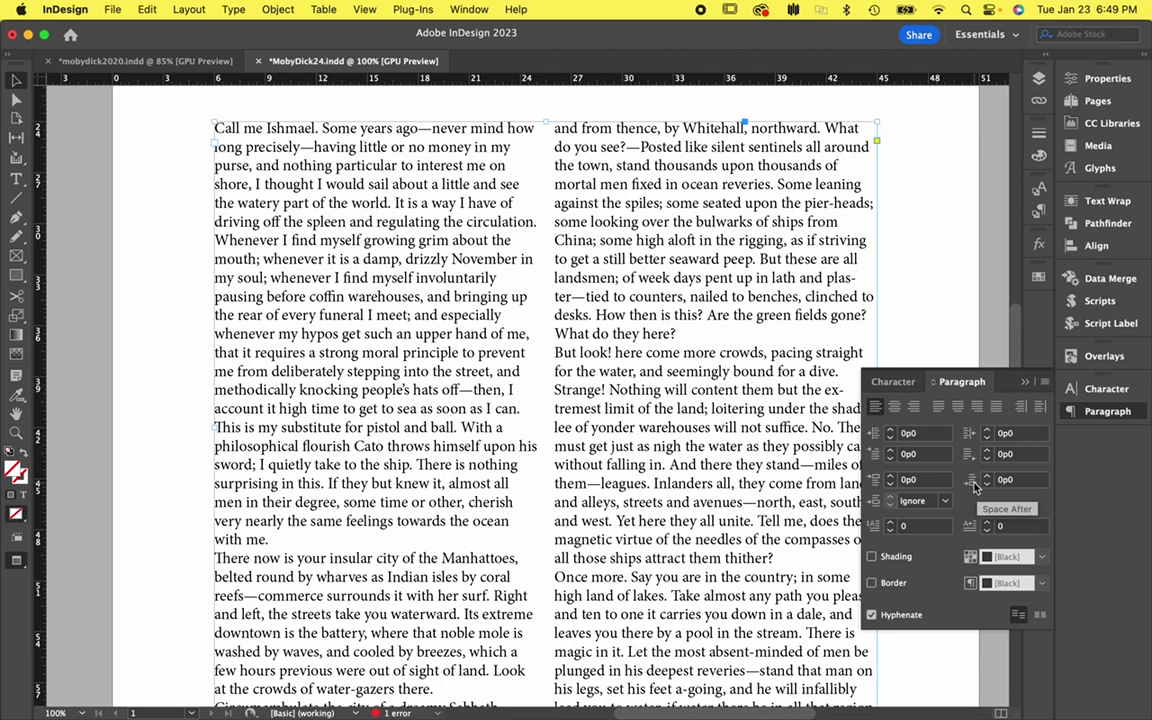
left_click(1024, 481)
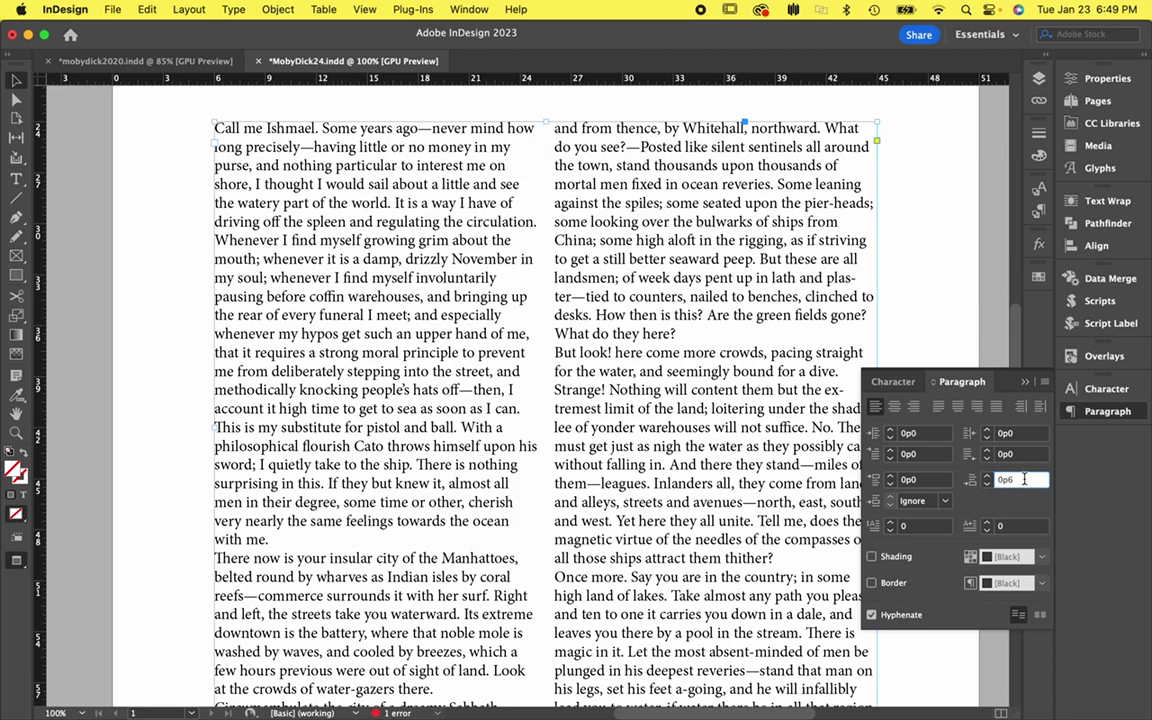
- Commit the 0p6 Space After value and close the character and paragraph settings
key("Return")
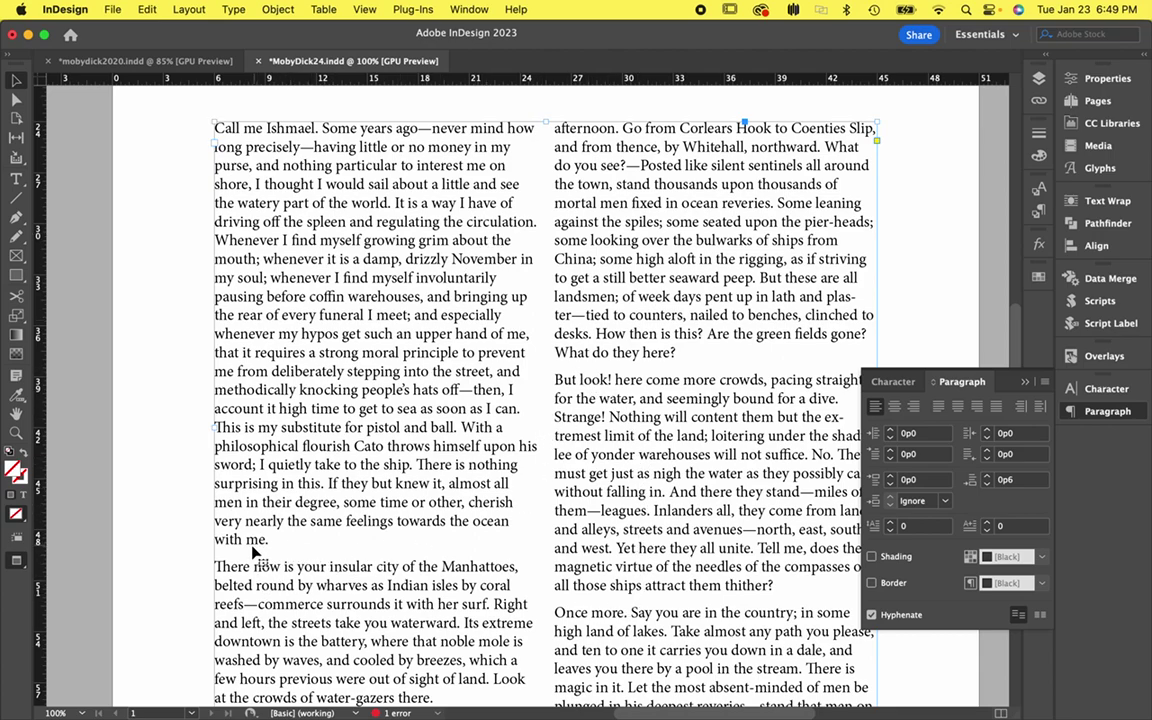
left_click(1024, 383)
scroll(770, 580, "down", 2)
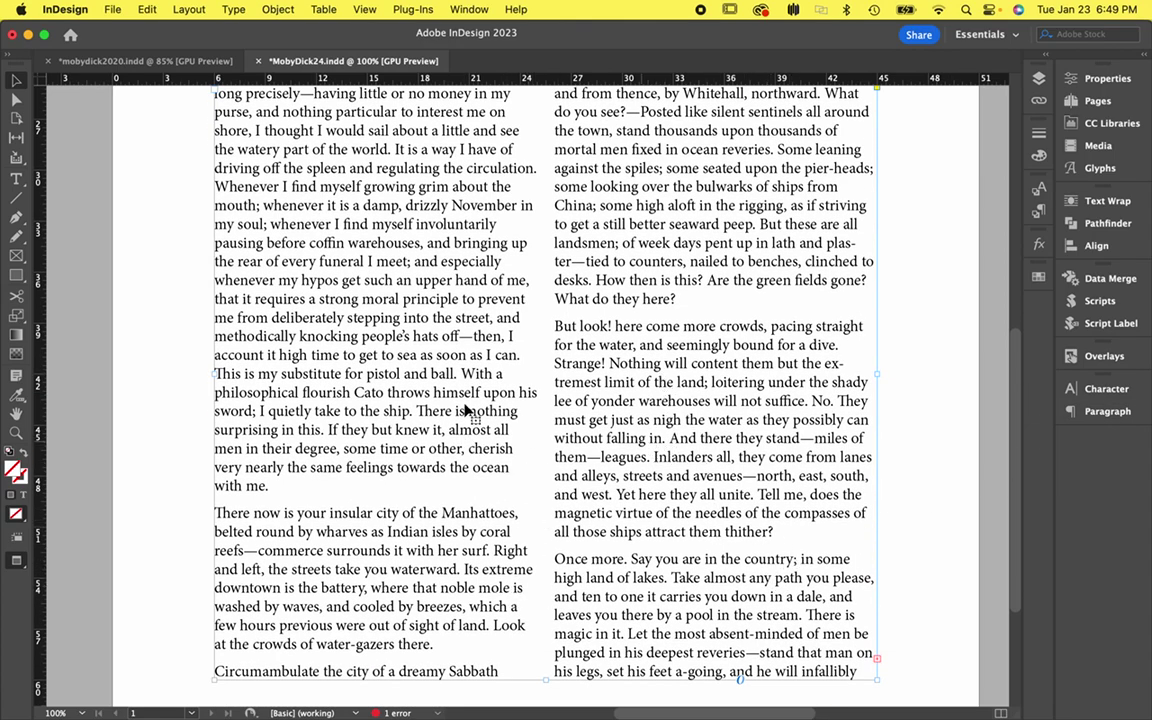
- Test a new return after "with me.", remove it, and return to the Selection tool
left_click(16, 178)
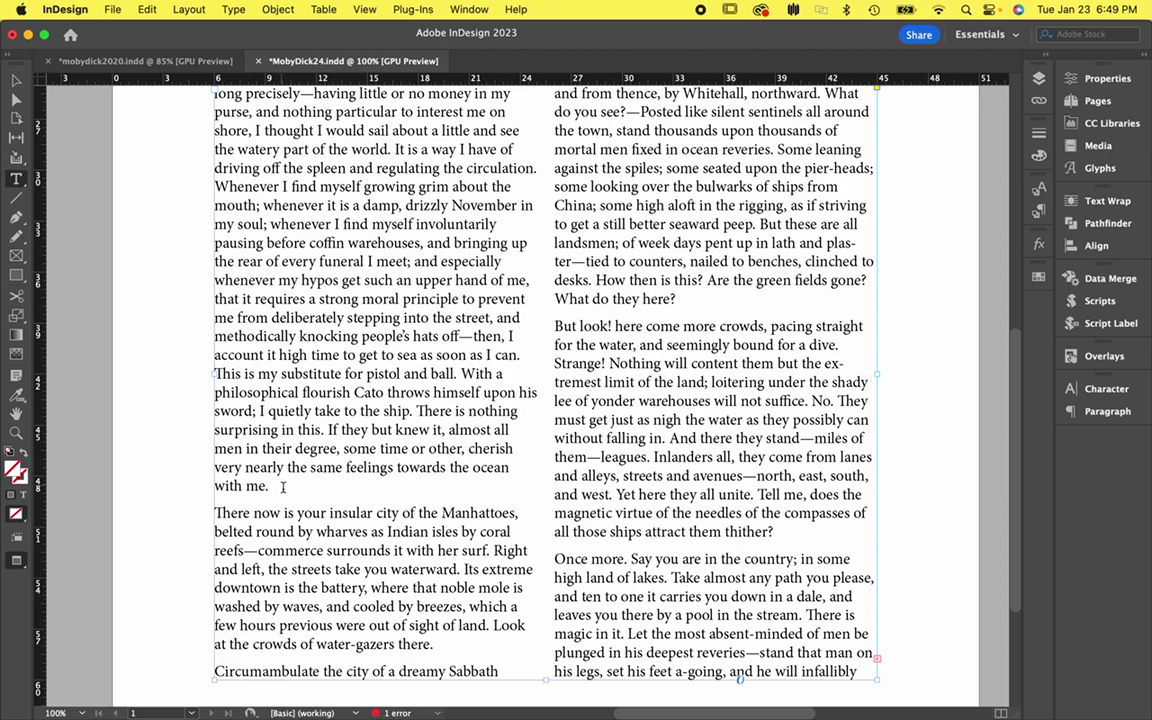
left_click(284, 488)
key("Return")
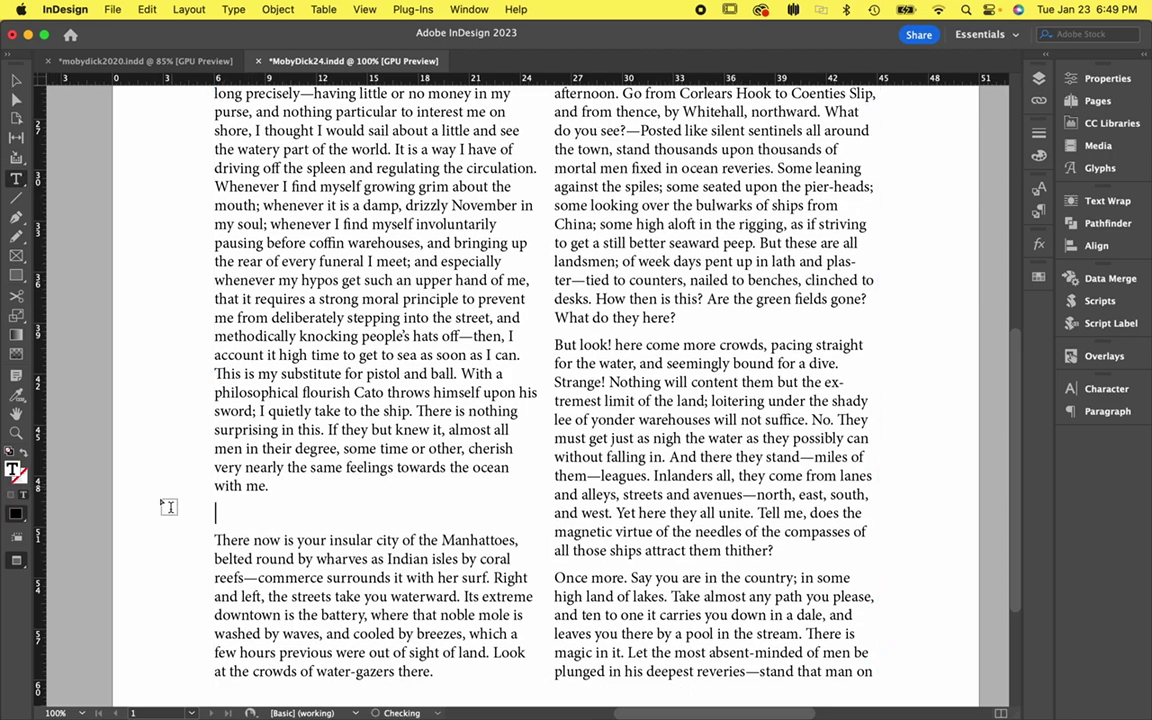
key("BackSpace")
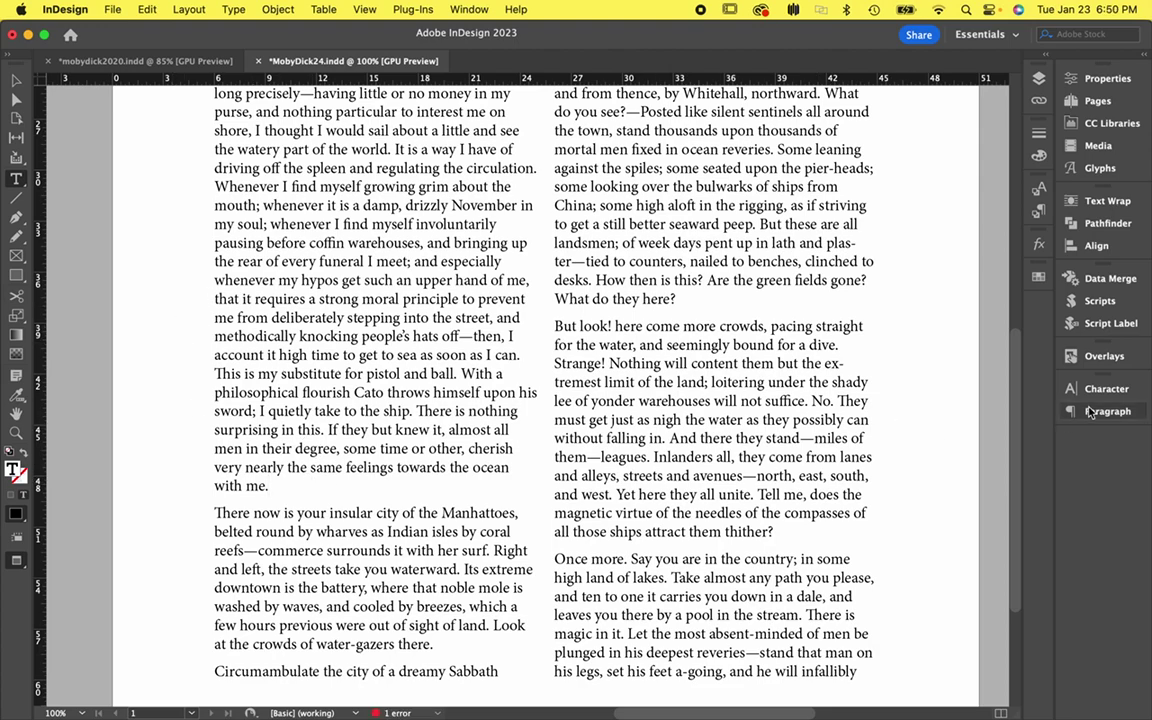
key("super+alt+t")
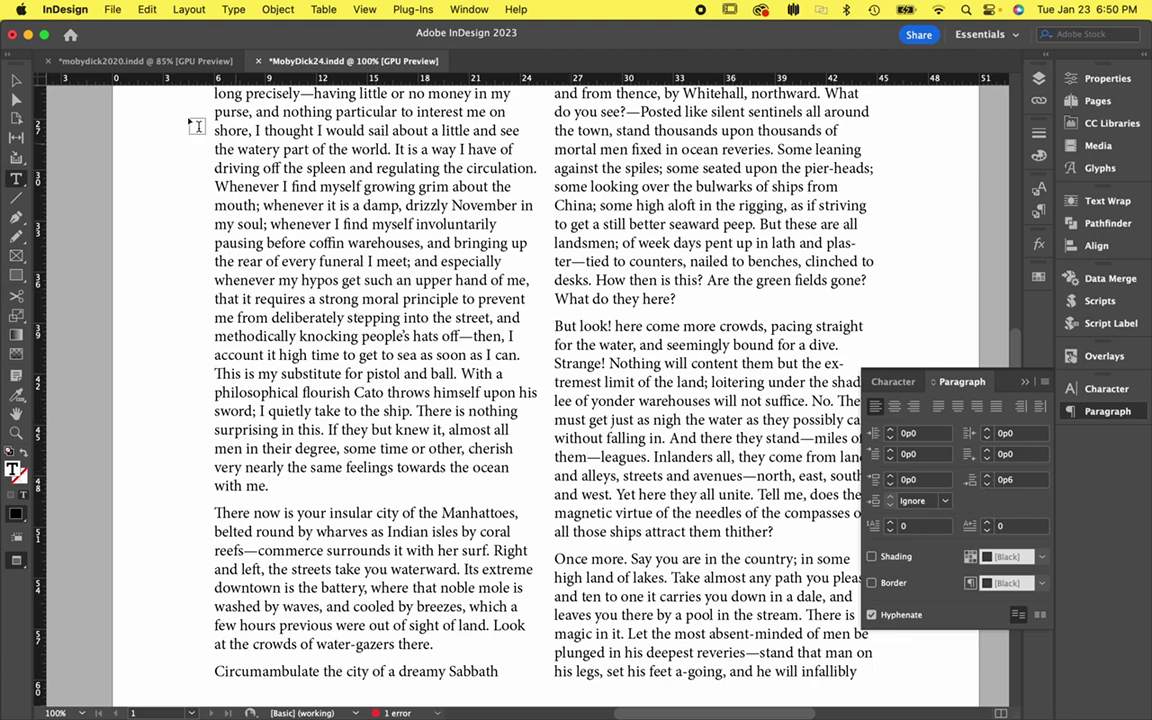
left_click(16, 80)
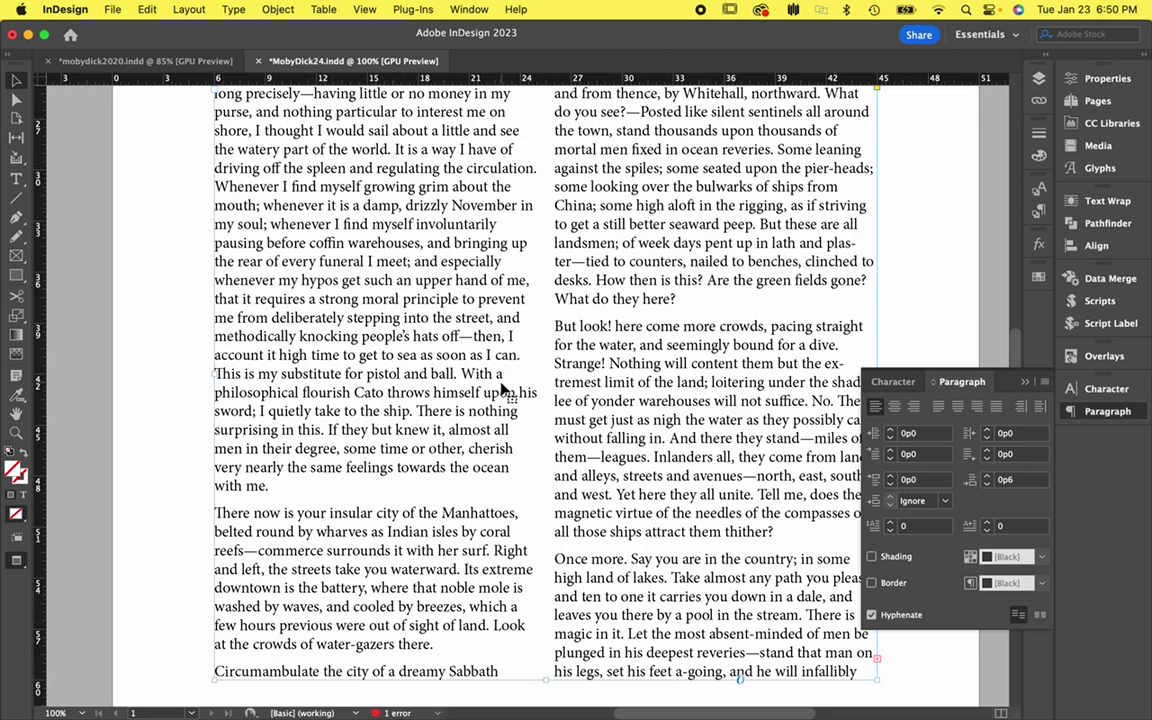
scroll(500, 375, "up", 3)
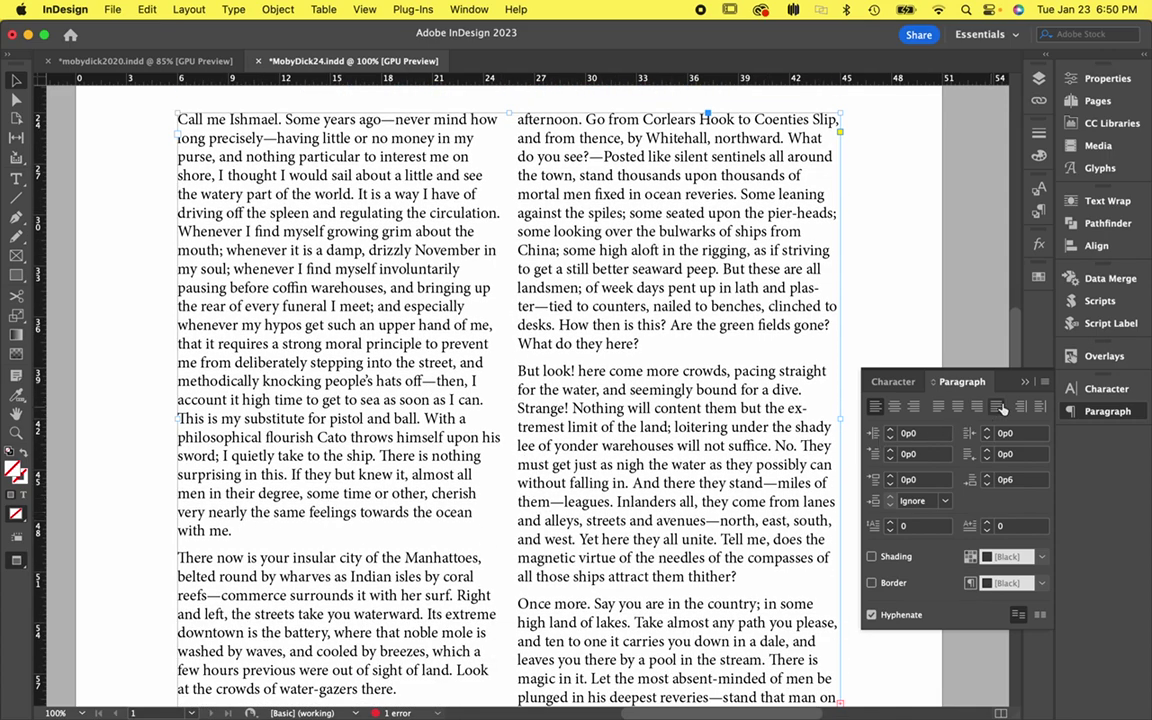
- Try center and right alignment, then justify the body text with last line aligned left
scroll(522, 500, "left", 2)
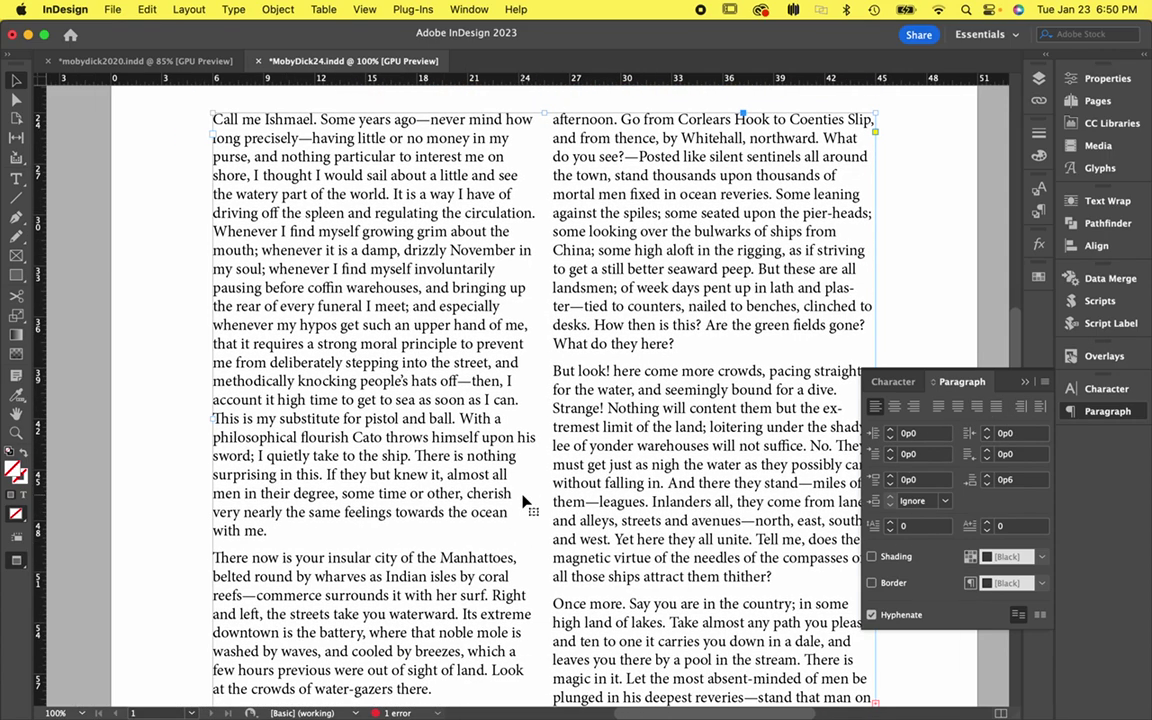
left_click(896, 410)
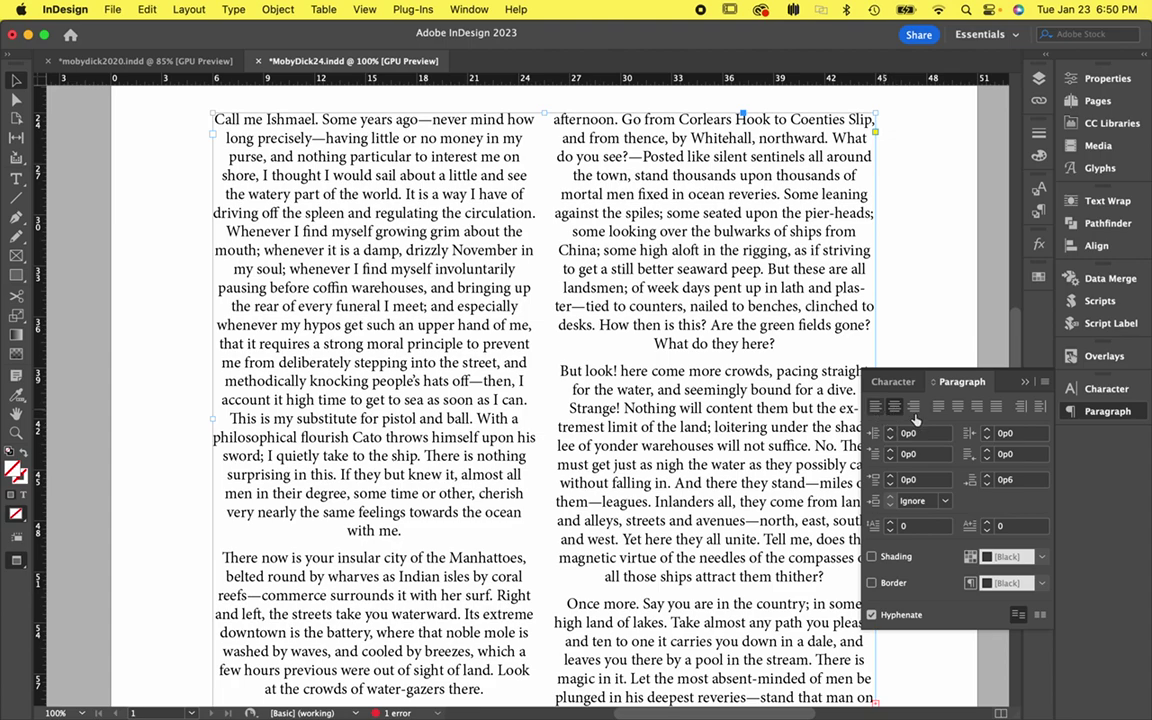
left_click(913, 406)
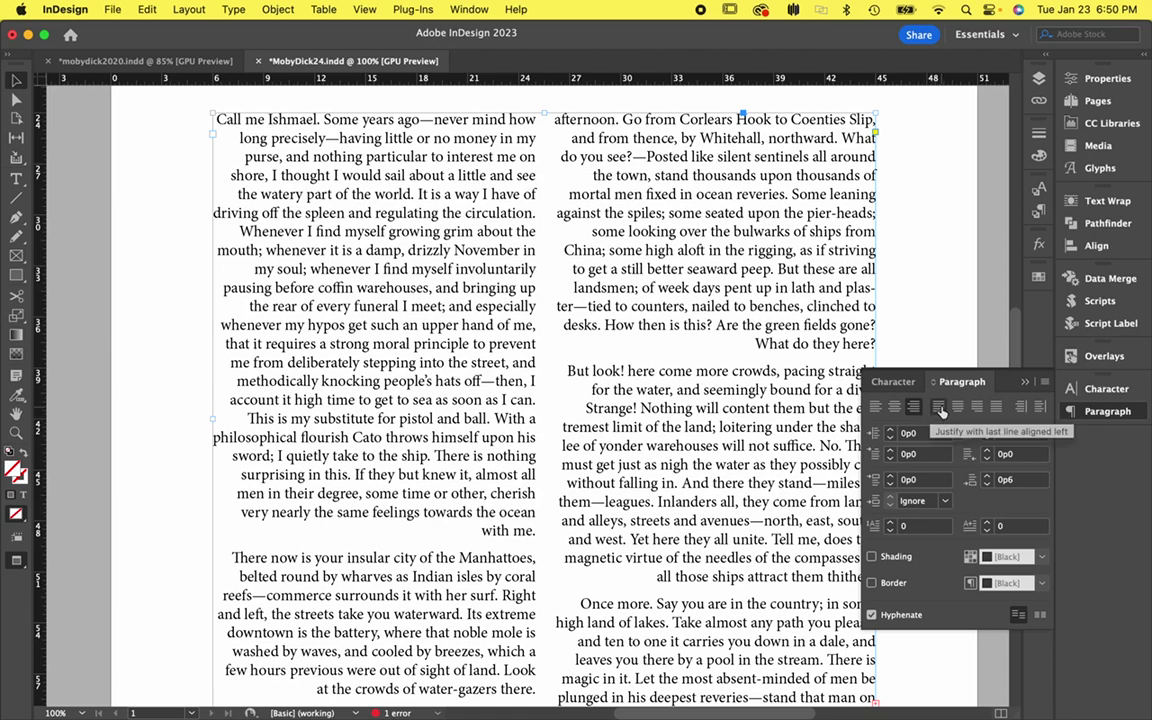
left_click(940, 411)
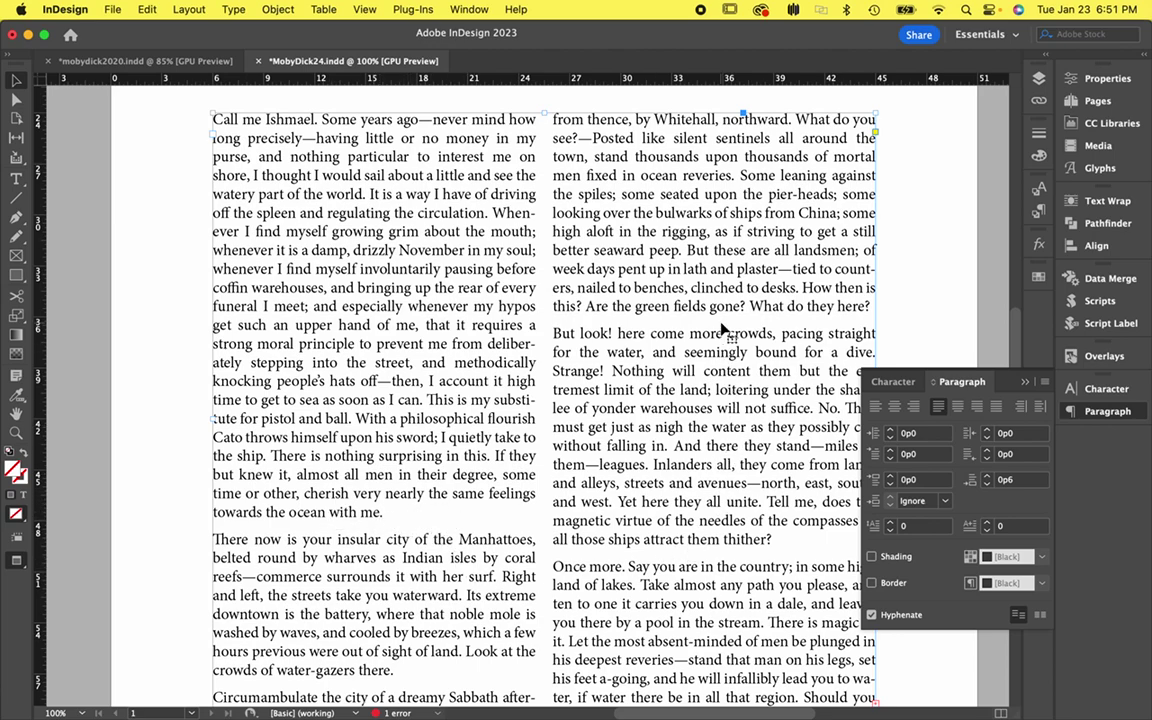
- Close the Paragraph panel, fit the page in the window with Cmd+0, and deselect
scroll(676, 486, "down", 5)
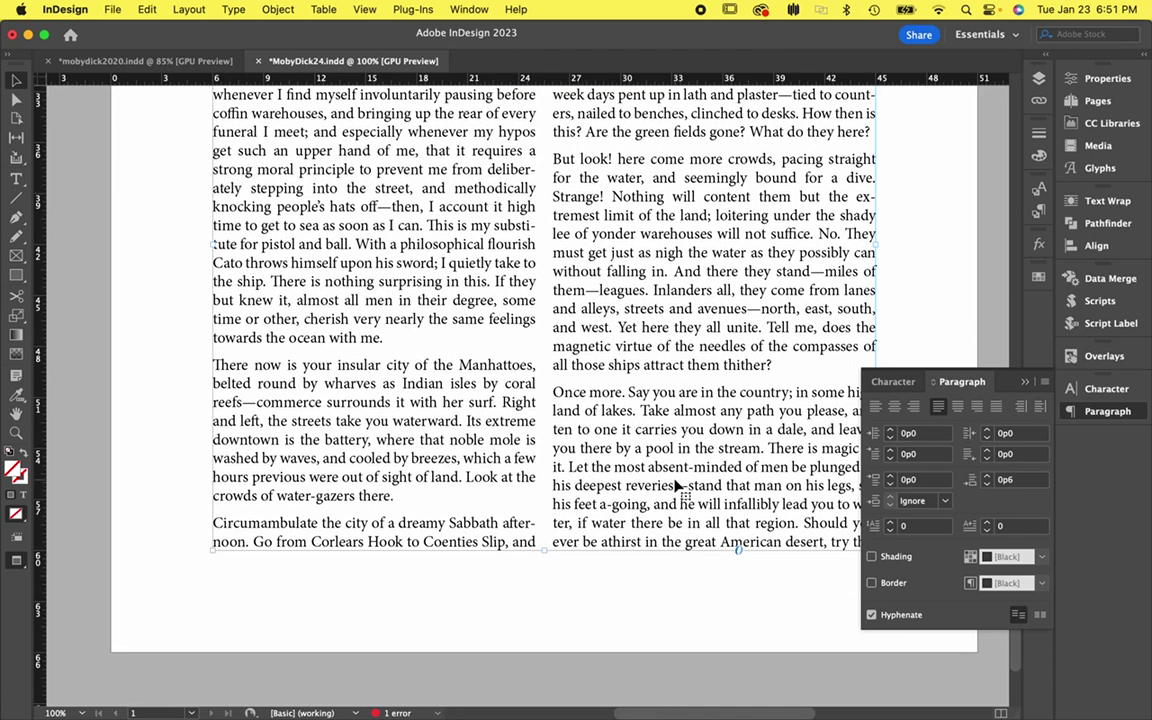
scroll(676, 486, "up", 1)
scroll(676, 486, "up", 2)
scroll(676, 486, "right", 1)
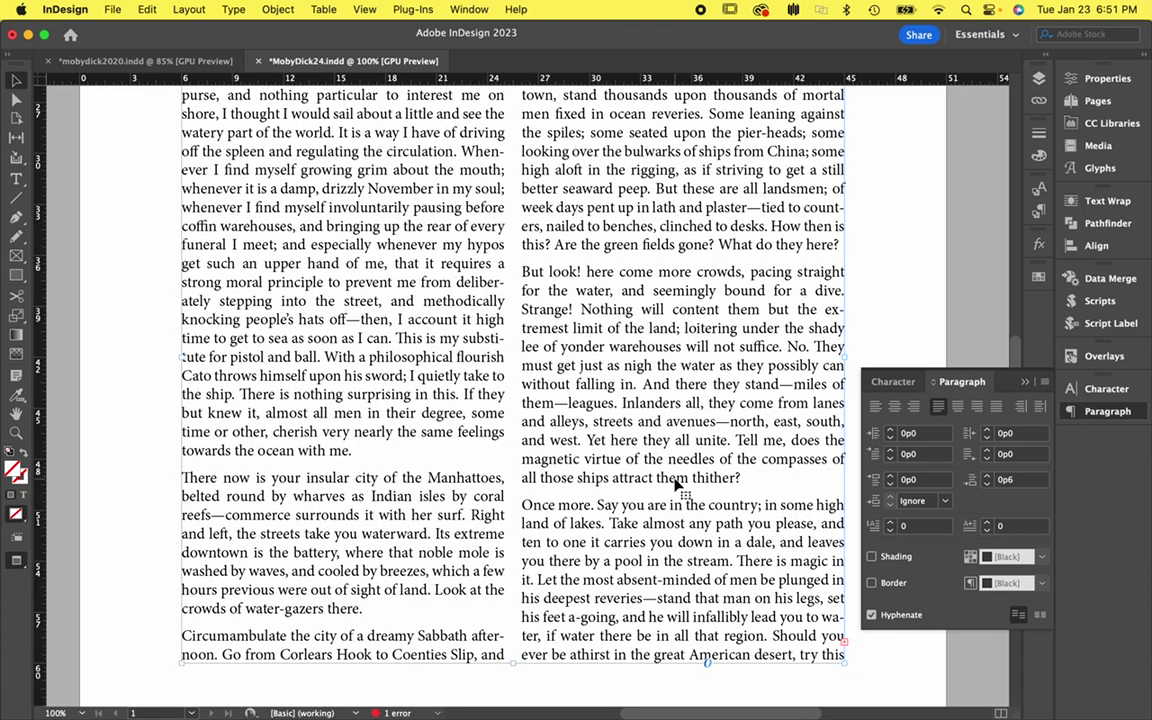
left_click(1025, 383)
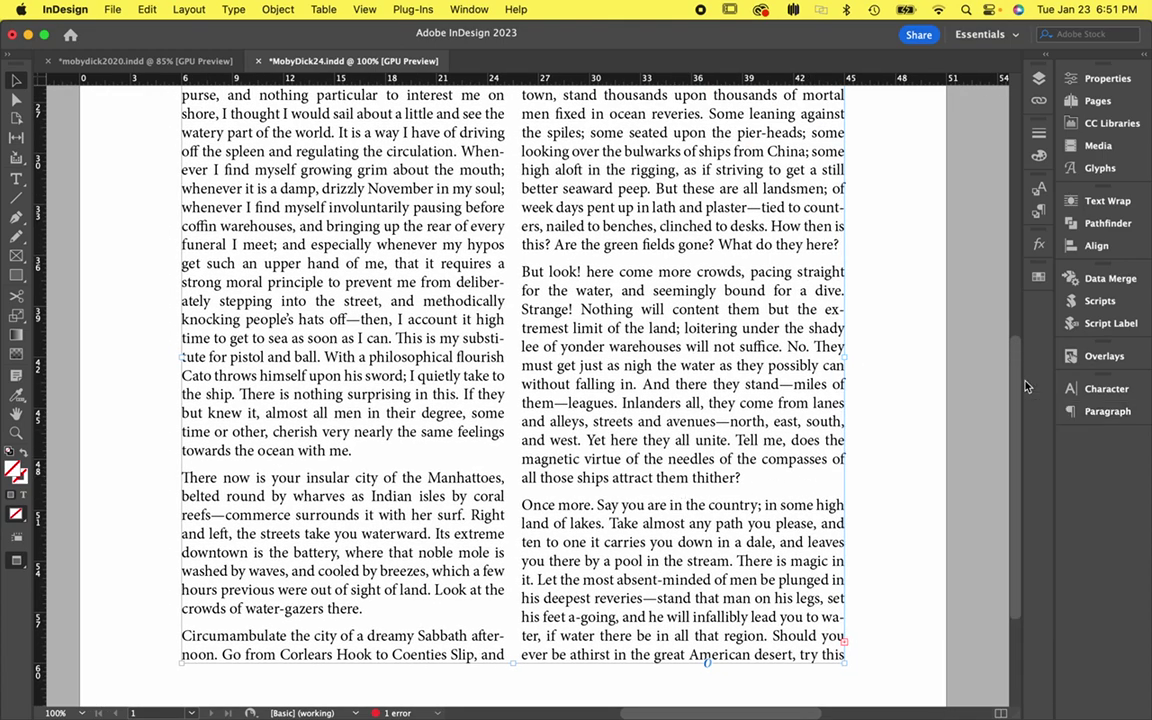
key("super+0")
left_click(755, 452)
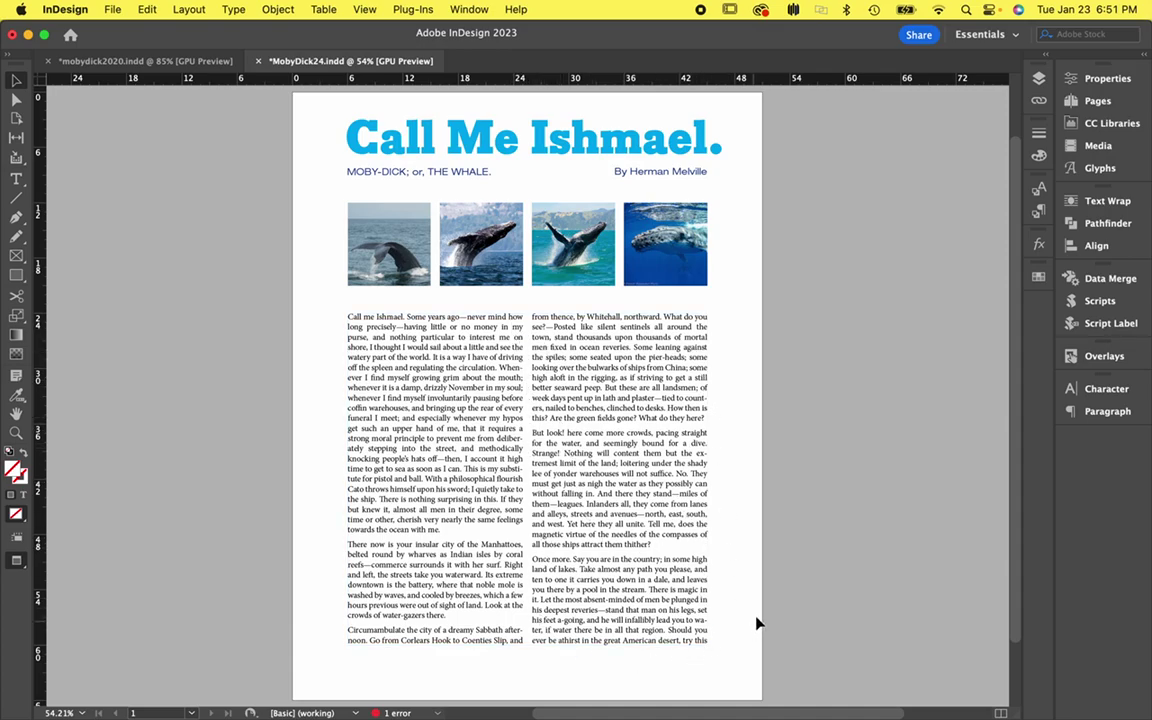